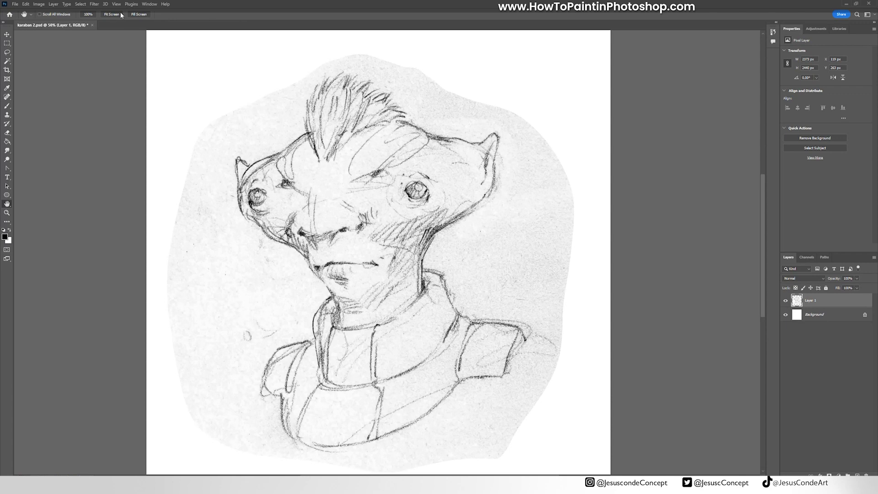
Open a second window for karaban 2.psd and tile the two windows side by side
{"action": "left_click", "coordinate": [150, 4]}
{"action": "mouse_move", "coordinate": [154, 11]}
{"action": "left_click", "coordinate": [269, 139]}
{"action": "left_click", "coordinate": [149, 4]}
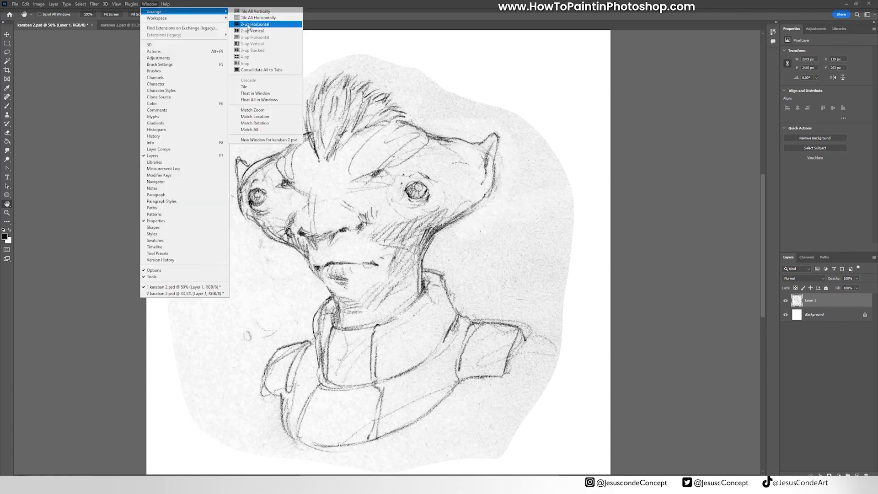
{"action": "left_click", "coordinate": [250, 24]}
Narrow the second window and zoom it out to 29.4% as a small overview of the sketch
{"action": "left_click_drag", "start_coordinate": [389, 165], "coordinate": [520, 181]}
{"action": "left_click_drag", "start_coordinate": [640, 200], "coordinate": [629, 206]}
{"action": "left_click_drag", "start_coordinate": [647, 219], "coordinate": [623, 207]}
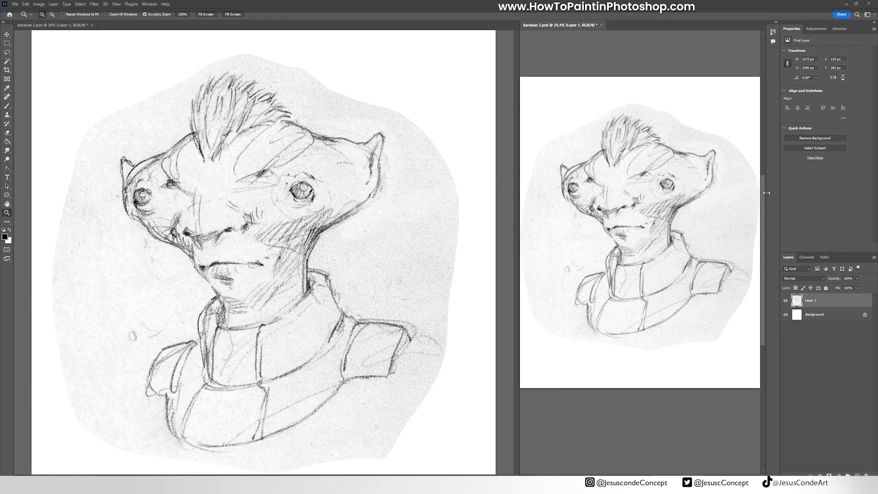
Detach the collapsed panel strip beside the canvas and close it, and reposition the sketch in the main window
{"action": "left_click_drag", "start_coordinate": [774, 27], "coordinate": [732, 54]}
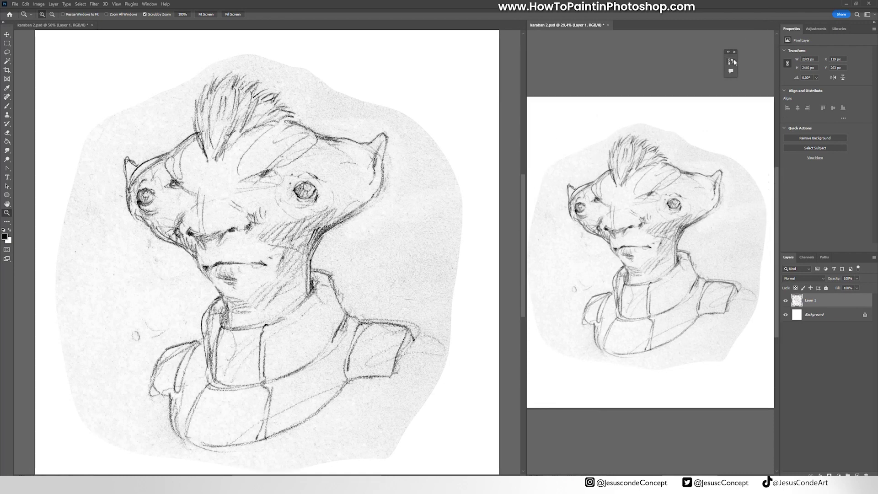
{"action": "left_click", "coordinate": [727, 51]}
{"action": "left_click_drag", "start_coordinate": [335, 227], "coordinate": [356, 220]}
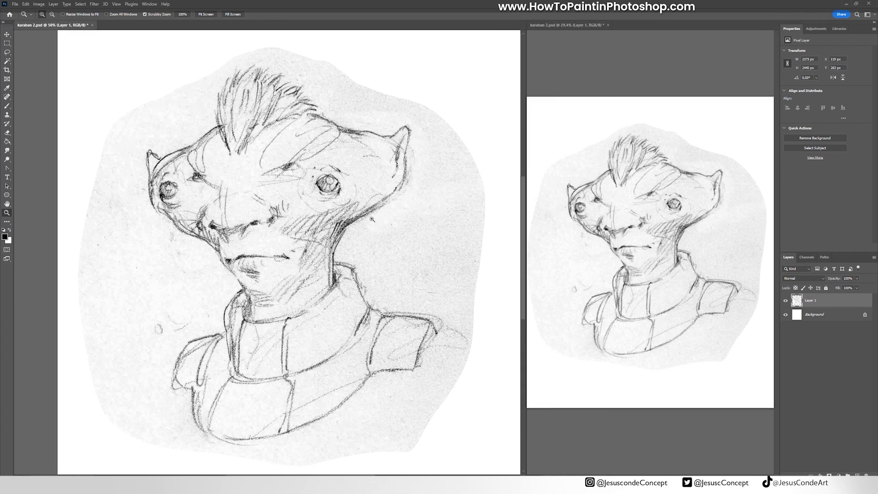
Fade the sketch layer to 20% opacity and add a locked, black-filled layer at 10% opacity above it
{"action": "key", "text": "h"}
{"action": "key", "text": "2"}
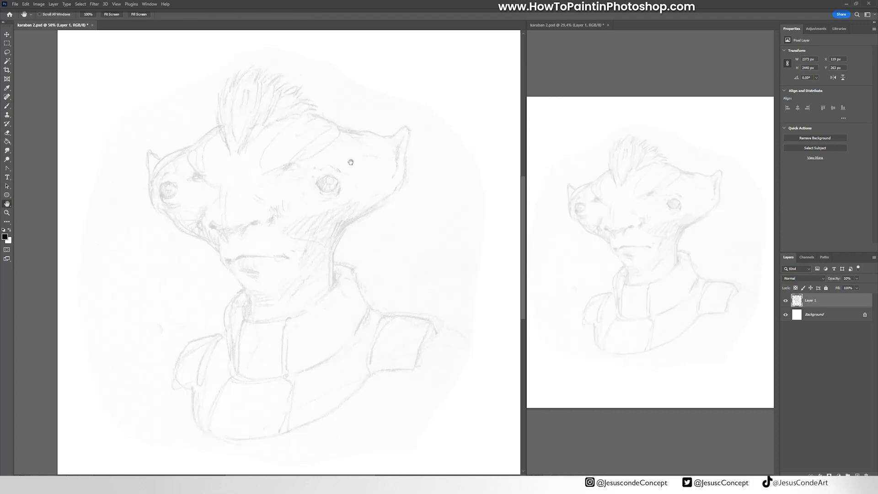
{"action": "key", "text": "ctrl+shift+n"}
{"action": "key", "text": "Return"}
{"action": "key", "text": "alt+BackSpace"}
{"action": "key", "text": "1"}
{"action": "left_click", "coordinate": [826, 288]}
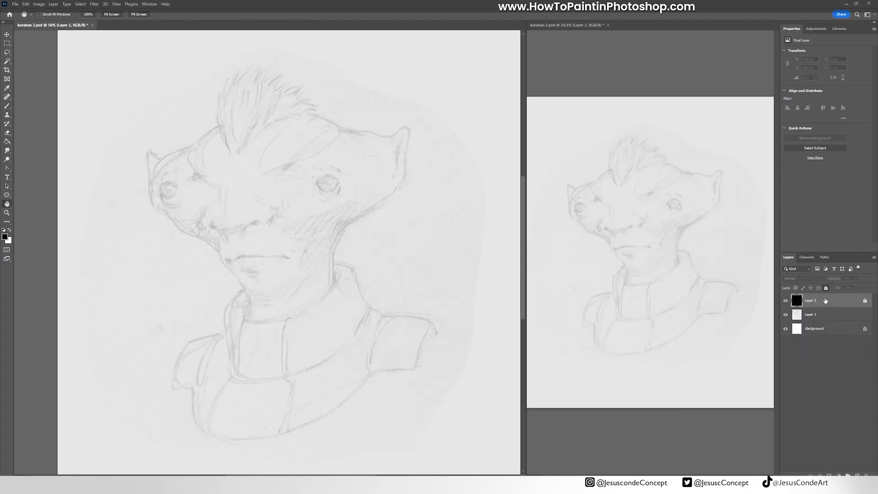
Add another empty layer on top and choose the Hard Round 7 brush preset for drawing
{"action": "key", "text": "ctrl+shift+alt+n"}
{"action": "key", "text": "b"}
{"action": "scroll", "coordinate": [304, 183], "scroll_direction": "up", "scroll_amount": 1}
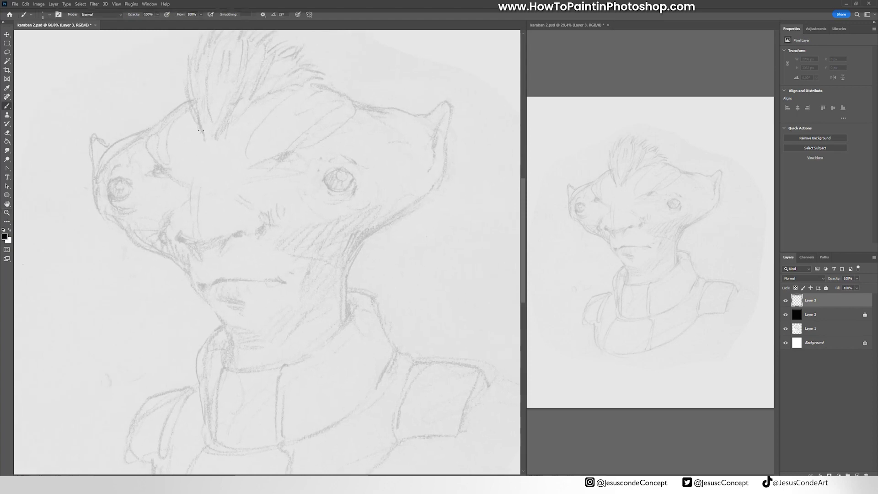
{"action": "left_click", "coordinate": [49, 15]}
{"action": "left_click_drag", "start_coordinate": [107, 199], "coordinate": [106, 252]}
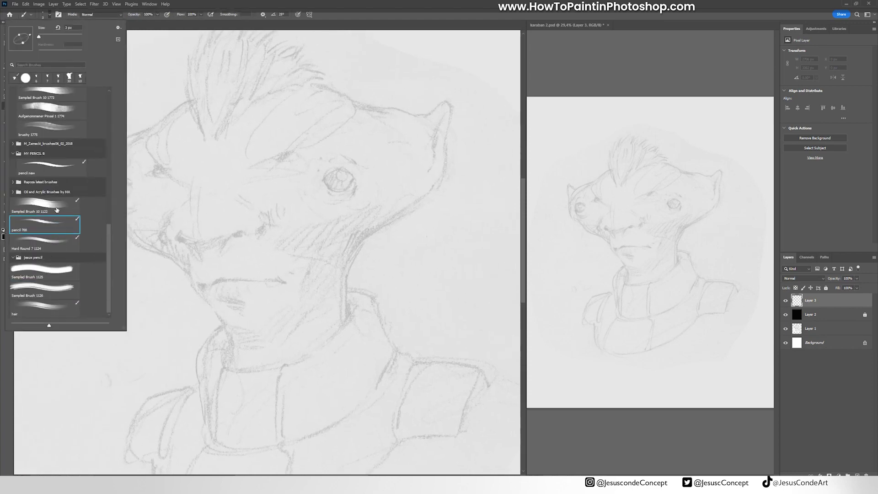
{"action": "double_click", "coordinate": [55, 244]}
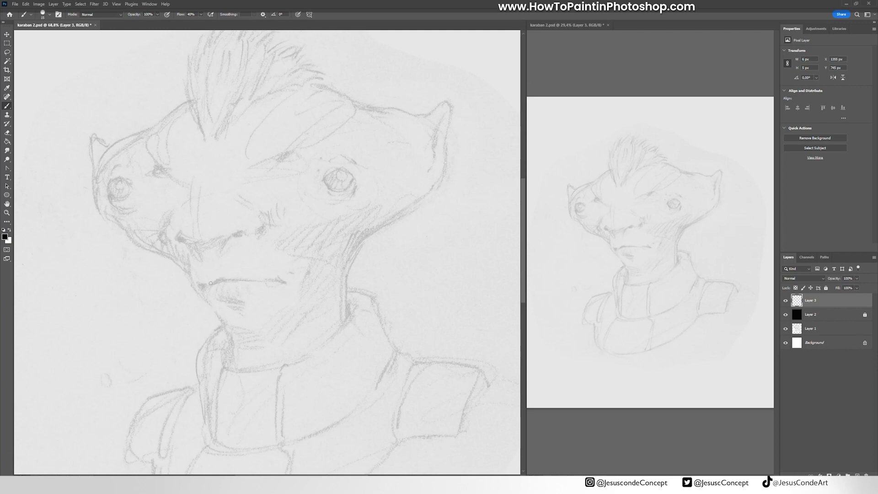
Enlarge the brush slightly, set its opacity to 40%, and paint the mouth line and the shadow under the lower lip
{"action": "key", "text": "bracketright"}
{"action": "left_click_drag", "start_coordinate": [201, 285], "coordinate": [285, 285]}
{"action": "key", "text": "ctrl+z"}
{"action": "key", "text": "4"}
{"action": "left_click_drag", "start_coordinate": [200, 280], "coordinate": [285, 285]}
{"action": "left_click_drag", "start_coordinate": [225, 297], "coordinate": [250, 304]}
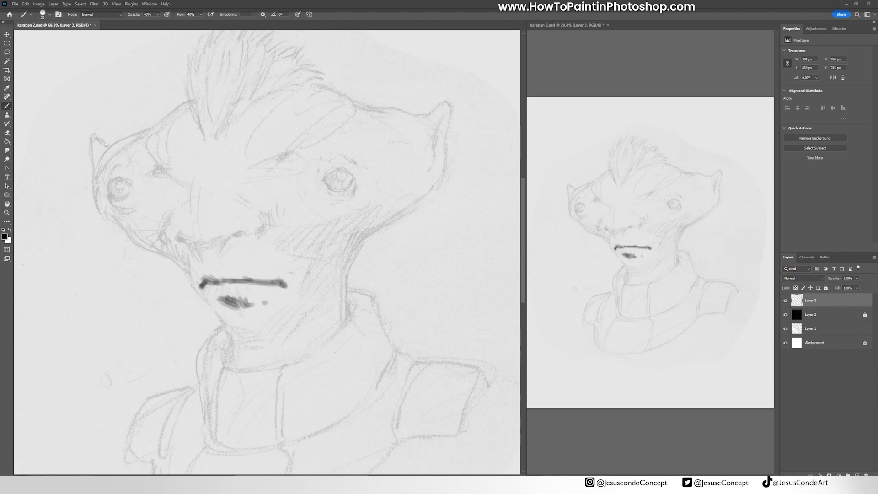
Paint the chin, jaw and neck contours and fill the dark shadow between the chin and the collar
{"action": "mouse_move", "coordinate": [200, 293]}
{"action": "left_mouse_down"}
{"action": "mouse_move", "coordinate": [234, 330]}
{"action": "mouse_move", "coordinate": [219, 328]}
{"action": "mouse_move", "coordinate": [236, 362]}
{"action": "left_mouse_up"}
{"action": "left_click_drag", "start_coordinate": [358, 244], "coordinate": [340, 265]}
{"action": "mouse_move", "coordinate": [366, 232]}
{"action": "left_mouse_down"}
{"action": "mouse_move", "coordinate": [342, 268]}
{"action": "mouse_move", "coordinate": [315, 263]}
{"action": "left_mouse_up"}
{"action": "mouse_move", "coordinate": [345, 249]}
{"action": "left_mouse_down"}
{"action": "mouse_move", "coordinate": [325, 269]}
{"action": "mouse_move", "coordinate": [344, 309]}
{"action": "mouse_move", "coordinate": [339, 325]}
{"action": "mouse_move", "coordinate": [350, 306]}
{"action": "mouse_move", "coordinate": [310, 357]}
{"action": "left_mouse_up"}
{"action": "left_click_drag", "start_coordinate": [233, 339], "coordinate": [222, 355]}
{"action": "left_click_drag", "start_coordinate": [234, 344], "coordinate": [223, 367]}
{"action": "mouse_move", "coordinate": [233, 354]}
{"action": "left_mouse_down"}
{"action": "mouse_move", "coordinate": [229, 369]}
{"action": "mouse_move", "coordinate": [232, 355]}
{"action": "left_mouse_up"}
{"action": "left_click_drag", "start_coordinate": [233, 340], "coordinate": [228, 365]}
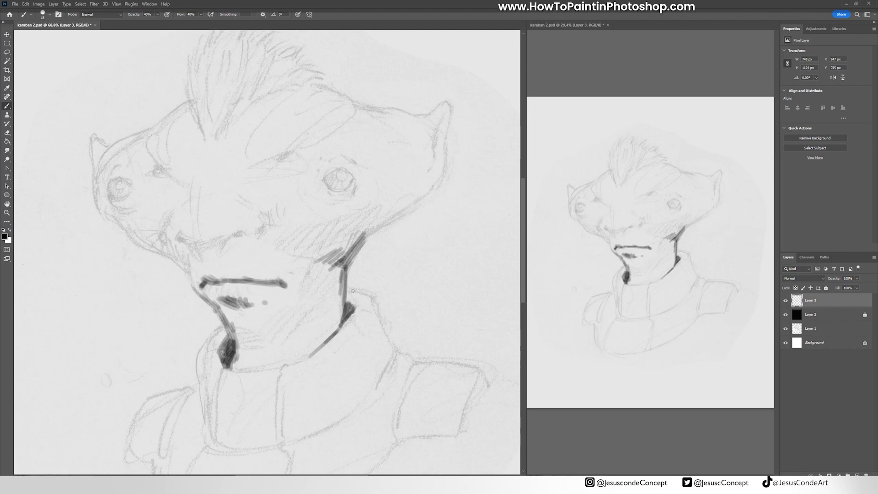
Trace the edges of the raised collar on both sides of the neck
{"action": "mouse_move", "coordinate": [371, 296]}
{"action": "left_mouse_down"}
{"action": "mouse_move", "coordinate": [348, 288]}
{"action": "mouse_move", "coordinate": [390, 347]}
{"action": "left_mouse_up"}
{"action": "mouse_move", "coordinate": [372, 314]}
{"action": "left_mouse_down"}
{"action": "mouse_move", "coordinate": [393, 359]}
{"action": "mouse_move", "coordinate": [367, 313]}
{"action": "mouse_move", "coordinate": [372, 385]}
{"action": "mouse_move", "coordinate": [359, 392]}
{"action": "left_mouse_up"}
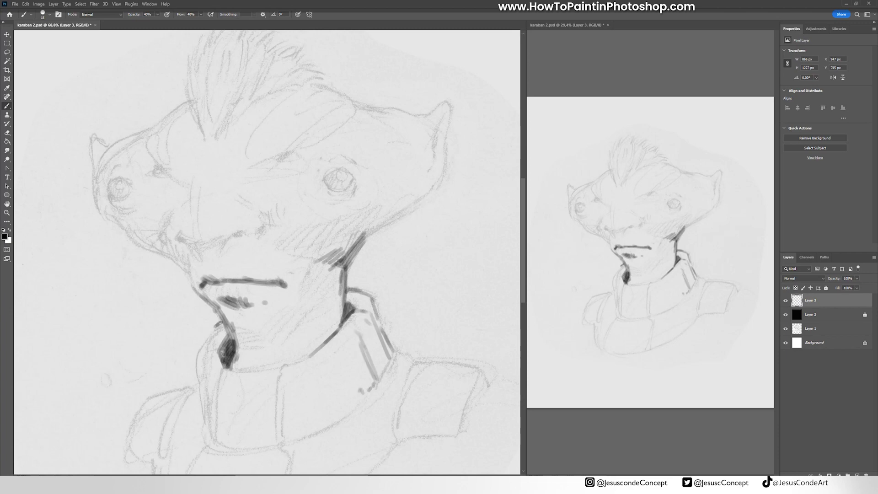
{"action": "mouse_move", "coordinate": [221, 321]}
{"action": "left_mouse_down"}
{"action": "mouse_move", "coordinate": [206, 359]}
{"action": "mouse_move", "coordinate": [201, 433]}
{"action": "left_mouse_up"}
{"action": "left_click_drag", "start_coordinate": [208, 371], "coordinate": [204, 398]}
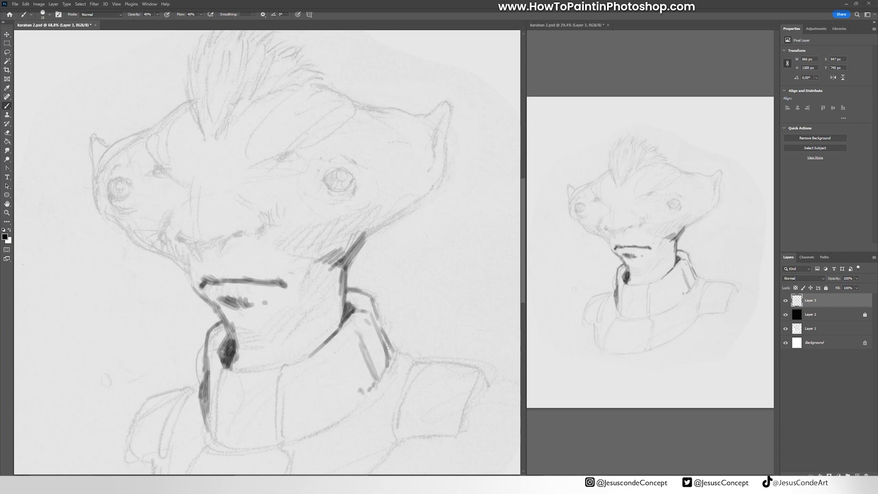
{"action": "left_click_drag", "start_coordinate": [388, 348], "coordinate": [394, 364]}
Outline both eyes over the sketch and shade their irises and pupils
{"action": "mouse_move", "coordinate": [328, 174]}
{"action": "left_mouse_down"}
{"action": "mouse_move", "coordinate": [321, 182]}
{"action": "mouse_move", "coordinate": [344, 167]}
{"action": "mouse_move", "coordinate": [357, 179]}
{"action": "left_mouse_up"}
{"action": "mouse_move", "coordinate": [340, 164]}
{"action": "left_mouse_down"}
{"action": "mouse_move", "coordinate": [329, 186]}
{"action": "mouse_move", "coordinate": [351, 187]}
{"action": "left_mouse_up"}
{"action": "left_click_drag", "start_coordinate": [353, 176], "coordinate": [348, 185]}
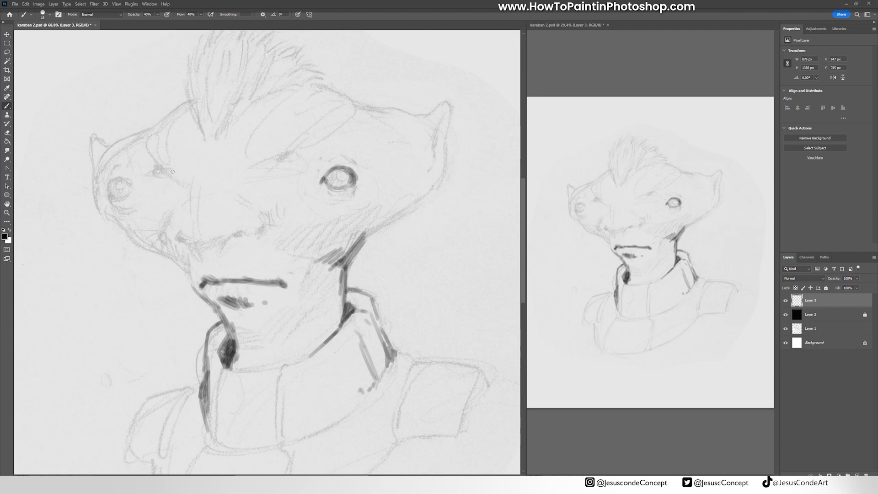
{"action": "left_click_drag", "start_coordinate": [120, 176], "coordinate": [134, 188]}
{"action": "mouse_move", "coordinate": [114, 178]}
{"action": "left_mouse_down"}
{"action": "mouse_move", "coordinate": [108, 193]}
{"action": "mouse_move", "coordinate": [130, 192]}
{"action": "mouse_move", "coordinate": [111, 194]}
{"action": "left_mouse_up"}
{"action": "left_click_drag", "start_coordinate": [115, 197], "coordinate": [127, 187]}
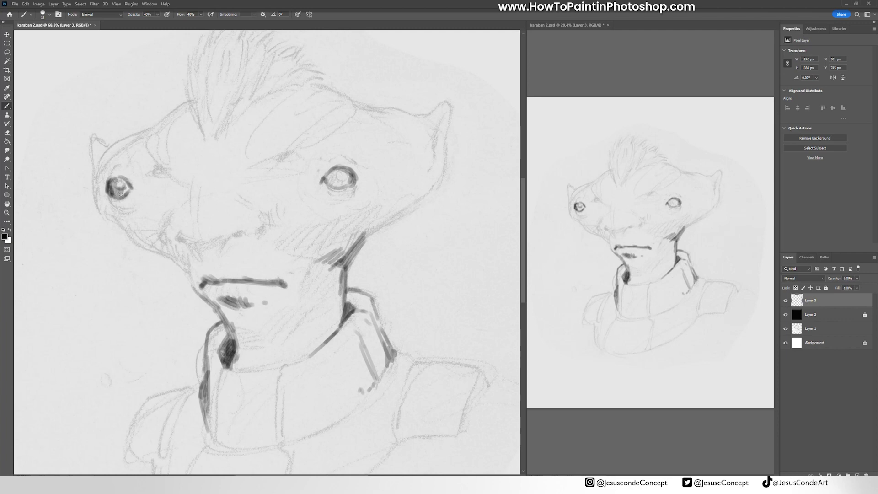
{"action": "mouse_move", "coordinate": [348, 182]}
{"action": "left_mouse_down"}
{"action": "mouse_move", "coordinate": [327, 181]}
{"action": "mouse_move", "coordinate": [352, 184]}
{"action": "left_mouse_up"}
Paint the dark nostrils and the contour running from the far side of the nose down to the mouth corner
{"action": "left_click_drag", "start_coordinate": [227, 239], "coordinate": [242, 233]}
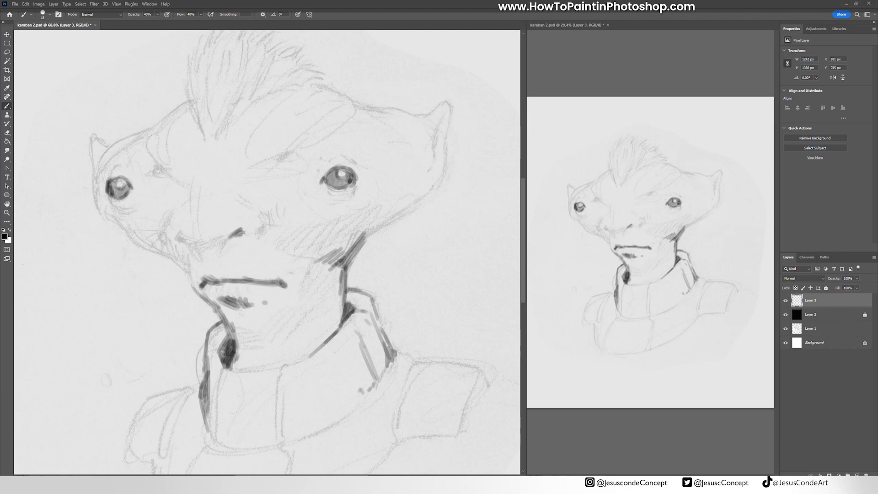
{"action": "mouse_move", "coordinate": [182, 239]}
{"action": "left_mouse_down"}
{"action": "mouse_move", "coordinate": [190, 249]}
{"action": "mouse_move", "coordinate": [268, 220]}
{"action": "left_mouse_up"}
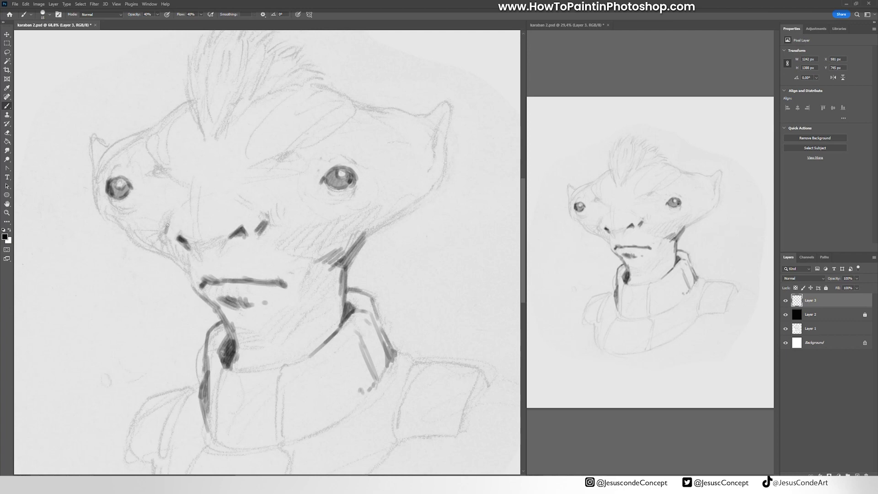
{"action": "mouse_move", "coordinate": [173, 213]}
{"action": "left_mouse_down"}
{"action": "mouse_move", "coordinate": [173, 246]}
{"action": "mouse_move", "coordinate": [190, 249]}
{"action": "mouse_move", "coordinate": [178, 257]}
{"action": "mouse_move", "coordinate": [194, 288]}
{"action": "left_mouse_up"}
{"action": "left_click_drag", "start_coordinate": [192, 254], "coordinate": [198, 287]}
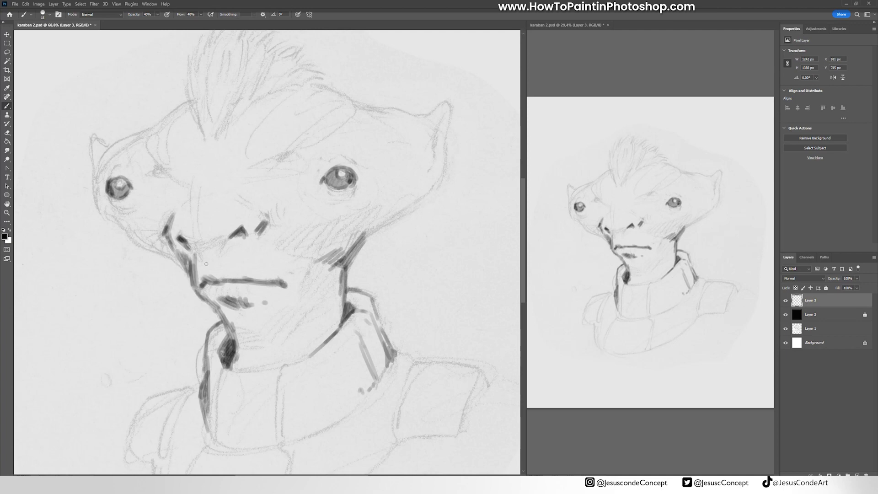
{"action": "left_click_drag", "start_coordinate": [178, 249], "coordinate": [195, 278]}
Shade the groove between the nose and mouth with light strokes, cleaning it up with the Eraser
{"action": "key", "text": "e"}
{"action": "mouse_move", "coordinate": [189, 261]}
{"action": "left_mouse_down"}
{"action": "mouse_move", "coordinate": [198, 288]}
{"action": "mouse_move", "coordinate": [194, 264]}
{"action": "mouse_move", "coordinate": [168, 236]}
{"action": "mouse_move", "coordinate": [198, 252]}
{"action": "mouse_move", "coordinate": [209, 273]}
{"action": "left_mouse_up"}
{"action": "key", "text": "b"}
{"action": "mouse_move", "coordinate": [205, 258]}
{"action": "left_mouse_down"}
{"action": "mouse_move", "coordinate": [204, 275]}
{"action": "mouse_move", "coordinate": [214, 273]}
{"action": "left_mouse_up"}
{"action": "key", "text": "e"}
{"action": "key", "text": "b"}
{"action": "key", "text": "e"}
{"action": "key", "text": "b"}
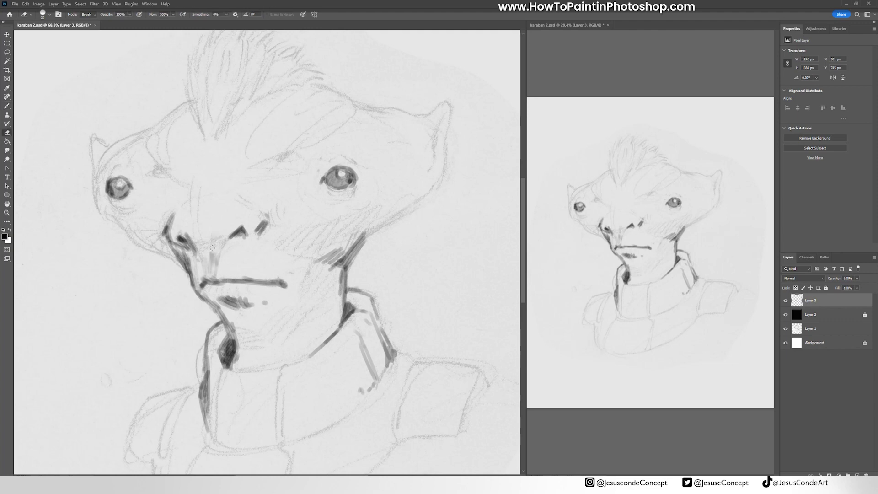
Extend the nose-bridge shadow and trace the left cheek contour from the mouth area up beside the eye
{"action": "mouse_move", "coordinate": [170, 229]}
{"action": "left_mouse_down"}
{"action": "mouse_move", "coordinate": [188, 203]}
{"action": "mouse_move", "coordinate": [183, 191]}
{"action": "mouse_move", "coordinate": [177, 201]}
{"action": "left_mouse_up"}
{"action": "left_click_drag", "start_coordinate": [123, 227], "coordinate": [185, 274]}
{"action": "left_click_drag", "start_coordinate": [144, 247], "coordinate": [178, 262]}
{"action": "mouse_move", "coordinate": [137, 237]}
{"action": "left_mouse_down"}
{"action": "mouse_move", "coordinate": [148, 241]}
{"action": "mouse_move", "coordinate": [98, 206]}
{"action": "left_mouse_up"}
Trace the right cheek contour up to the pointed ear and shade the inside of the ear
{"action": "left_click_drag", "start_coordinate": [359, 237], "coordinate": [428, 192]}
{"action": "left_click_drag", "start_coordinate": [395, 216], "coordinate": [439, 184]}
{"action": "mouse_move", "coordinate": [437, 121]}
{"action": "left_mouse_down"}
{"action": "mouse_move", "coordinate": [451, 104]}
{"action": "mouse_move", "coordinate": [455, 137]}
{"action": "left_mouse_up"}
{"action": "left_click_drag", "start_coordinate": [455, 137], "coordinate": [439, 181]}
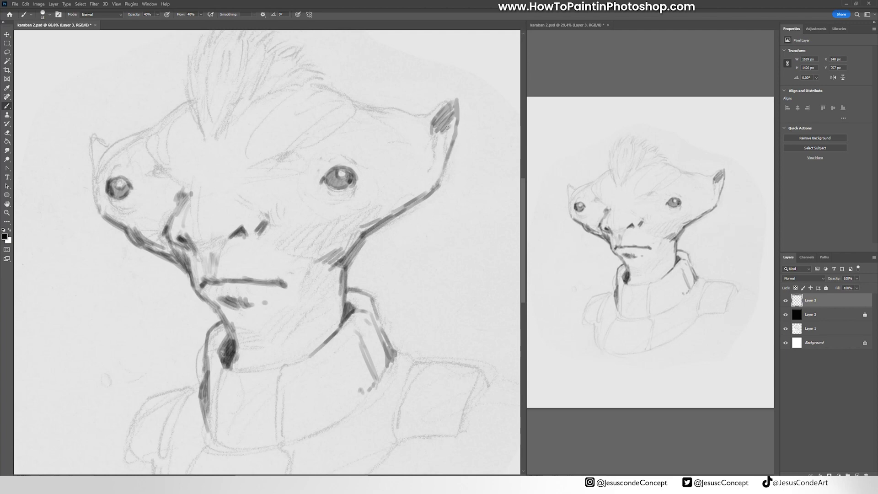
{"action": "left_click_drag", "start_coordinate": [440, 149], "coordinate": [453, 128]}
{"action": "left_click_drag", "start_coordinate": [437, 150], "coordinate": [443, 130]}
Paint the eyelid folds around both eyes
{"action": "left_click_drag", "start_coordinate": [319, 175], "coordinate": [345, 158]}
{"action": "left_click_drag", "start_coordinate": [326, 168], "coordinate": [360, 161]}
{"action": "mouse_move", "coordinate": [320, 185]}
{"action": "left_mouse_down"}
{"action": "mouse_move", "coordinate": [339, 201]}
{"action": "mouse_move", "coordinate": [351, 195]}
{"action": "left_mouse_up"}
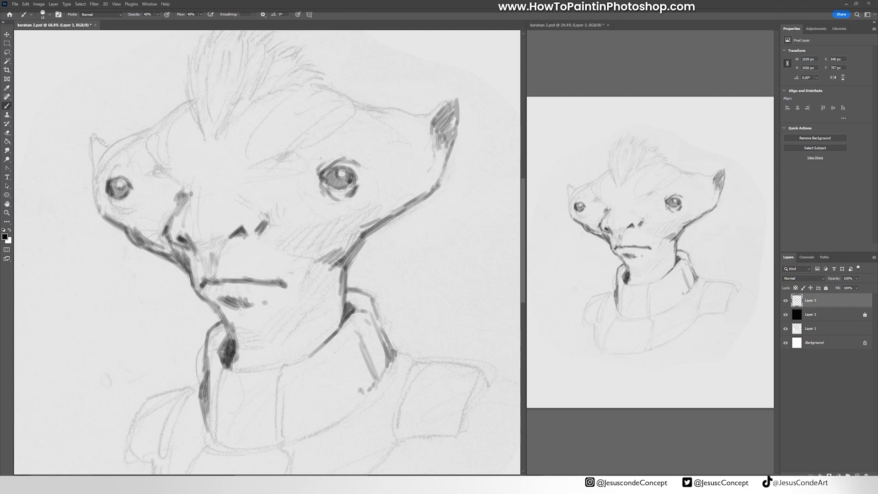
{"action": "mouse_move", "coordinate": [111, 202]}
{"action": "left_mouse_down"}
{"action": "mouse_move", "coordinate": [133, 206]}
{"action": "mouse_move", "coordinate": [122, 208]}
{"action": "mouse_move", "coordinate": [109, 168]}
{"action": "left_mouse_up"}
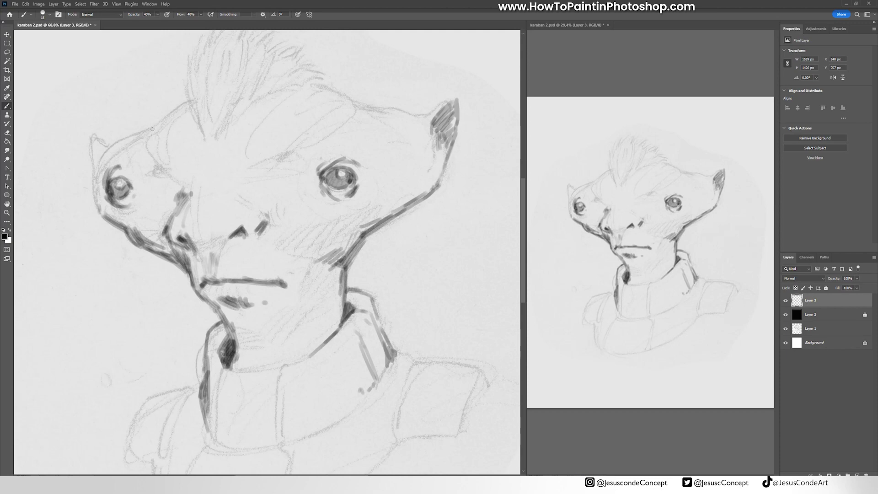
Lasso the left eye, cut it onto its own layer, and nudge it slightly right and down
{"action": "key", "text": "l"}
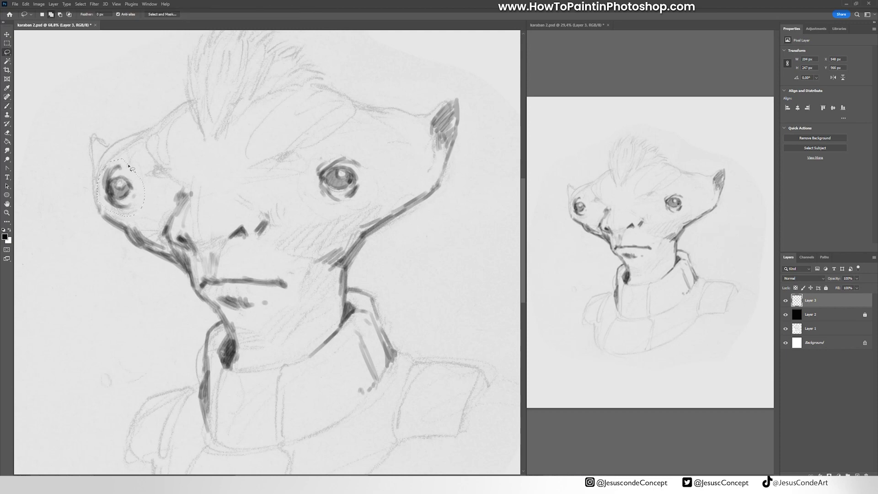
{"action": "key", "text": "ctrl+shift+alt+n"}
{"action": "key", "text": "v"}
{"action": "key", "text": "Right"}
{"action": "key", "text": "Right"}
{"action": "key", "text": "Right"}
{"action": "key", "text": "Right"}
{"action": "key", "text": "Right"}
{"action": "key", "text": "Right"}
{"action": "key", "text": "Right"}
{"action": "key", "text": "Right"}
{"action": "key", "text": "Right"}
{"action": "key", "text": "Right"}
{"action": "key", "text": "Right"}
{"action": "key", "text": "Right"}
{"action": "key", "text": "Right"}
{"action": "key", "text": "Right"}
{"action": "key", "text": "Right"}
{"action": "key", "text": "Right"}
{"action": "key", "text": "Right"}
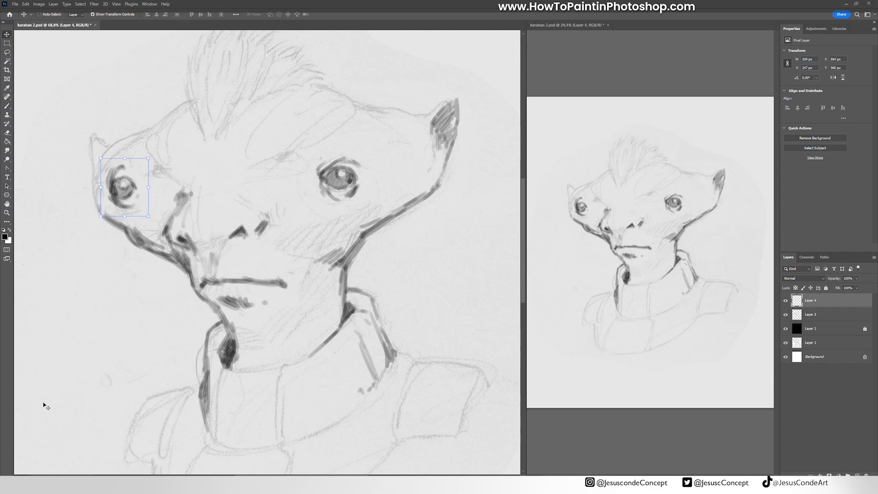
{"action": "key", "text": "Down"}
{"action": "key", "text": "Down"}
{"action": "key", "text": "Down"}
Paint angry brow strokes above both eyes with the brush
{"action": "key", "text": "b"}
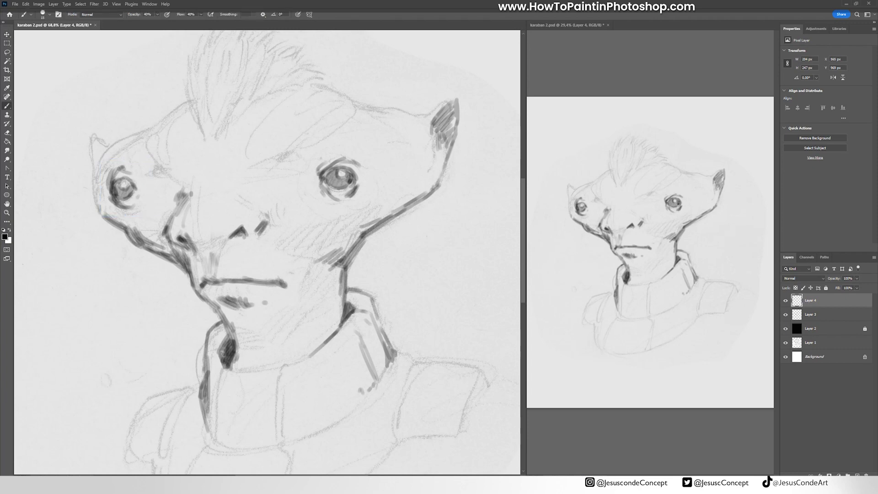
{"action": "left_click_drag", "start_coordinate": [134, 176], "coordinate": [118, 174]}
{"action": "mouse_move", "coordinate": [314, 167]}
{"action": "left_mouse_down"}
{"action": "mouse_move", "coordinate": [351, 149]}
{"action": "mouse_move", "coordinate": [355, 154]}
{"action": "left_mouse_up"}
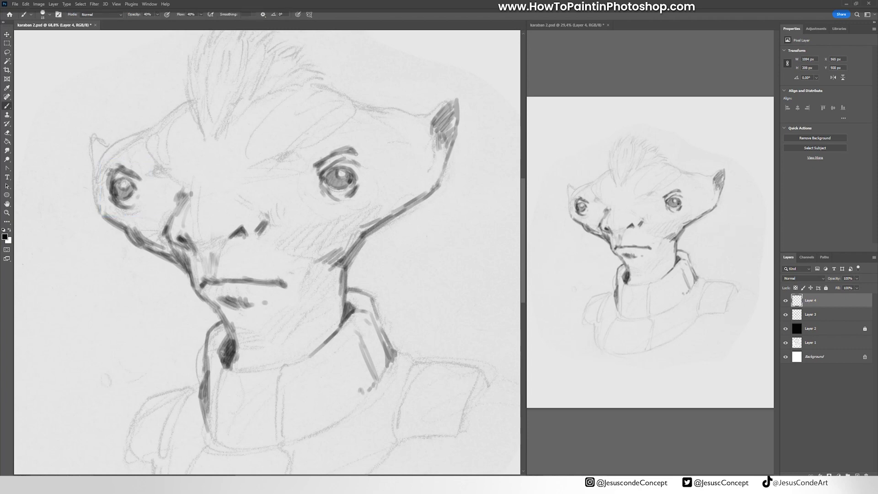
{"action": "left_click_drag", "start_coordinate": [260, 164], "coordinate": [288, 152]}
Flip the image horizontally and add short shading strokes along the neck and under the chin
{"action": "key", "text": "F2"}
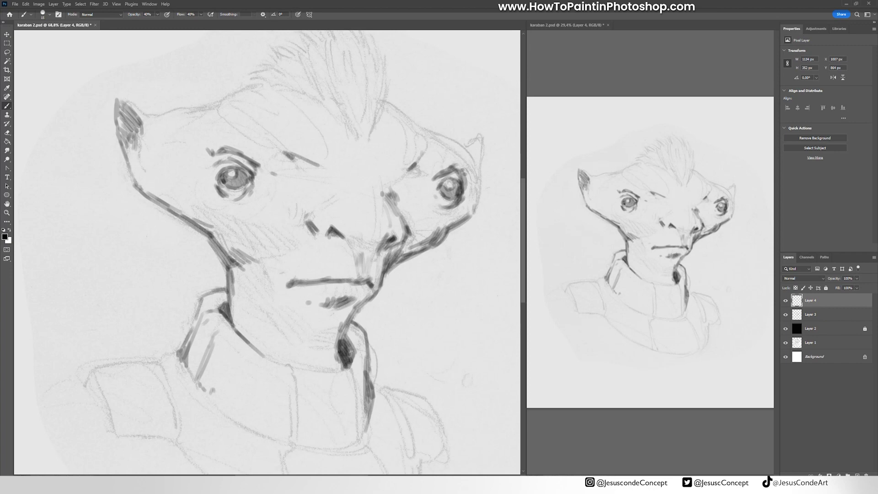
{"action": "left_click_drag", "start_coordinate": [241, 274], "coordinate": [253, 288]}
{"action": "left_click_drag", "start_coordinate": [262, 300], "coordinate": [269, 308]}
{"action": "left_click_drag", "start_coordinate": [344, 313], "coordinate": [339, 337]}
{"action": "left_click_drag", "start_coordinate": [320, 330], "coordinate": [333, 332]}
Darken the mouth line and shade the lower lip and mouth corners
{"action": "mouse_move", "coordinate": [363, 286]}
{"action": "left_mouse_down"}
{"action": "mouse_move", "coordinate": [330, 281]}
{"action": "mouse_move", "coordinate": [355, 279]}
{"action": "mouse_move", "coordinate": [364, 298]}
{"action": "left_mouse_up"}
{"action": "mouse_move", "coordinate": [369, 292]}
{"action": "left_mouse_down"}
{"action": "mouse_move", "coordinate": [373, 299]}
{"action": "mouse_move", "coordinate": [342, 298]}
{"action": "left_mouse_up"}
{"action": "mouse_move", "coordinate": [318, 284]}
{"action": "left_mouse_down"}
{"action": "mouse_move", "coordinate": [330, 297]}
{"action": "mouse_move", "coordinate": [315, 294]}
{"action": "left_mouse_up"}
{"action": "mouse_move", "coordinate": [288, 282]}
{"action": "left_mouse_down"}
{"action": "mouse_move", "coordinate": [337, 293]}
{"action": "mouse_move", "coordinate": [364, 288]}
{"action": "left_mouse_up"}
{"action": "key", "text": "e"}
{"action": "key", "text": "b"}
{"action": "left_click_drag", "start_coordinate": [280, 263], "coordinate": [289, 281]}
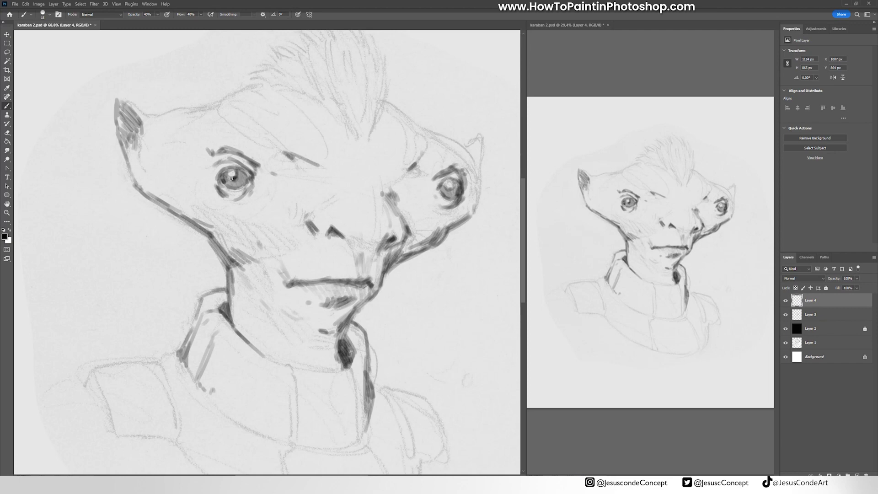
Darken both pupils and add shading strokes to the inner ends of the brows
{"action": "left_click_drag", "start_coordinate": [230, 177], "coordinate": [235, 181]}
{"action": "left_click_drag", "start_coordinate": [446, 189], "coordinate": [451, 193]}
{"action": "left_click_drag", "start_coordinate": [265, 163], "coordinate": [306, 172]}
{"action": "left_click_drag", "start_coordinate": [406, 176], "coordinate": [417, 182]}
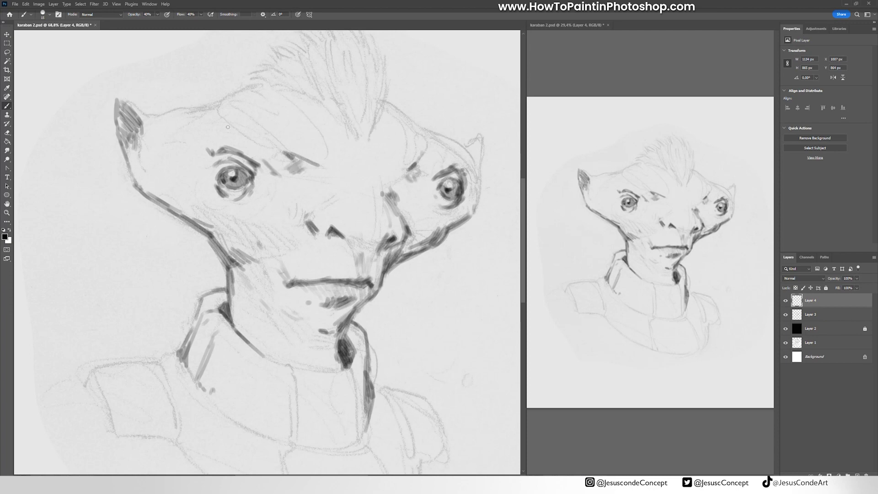
Shade the inside of the large ear and trace the top of the head and the far ear
{"action": "mouse_move", "coordinate": [138, 118]}
{"action": "left_mouse_down"}
{"action": "mouse_move", "coordinate": [156, 159]}
{"action": "mouse_move", "coordinate": [151, 187]}
{"action": "mouse_move", "coordinate": [142, 145]}
{"action": "mouse_move", "coordinate": [145, 176]}
{"action": "left_mouse_up"}
{"action": "left_click_drag", "start_coordinate": [149, 185], "coordinate": [154, 212]}
{"action": "left_click_drag", "start_coordinate": [145, 115], "coordinate": [210, 107]}
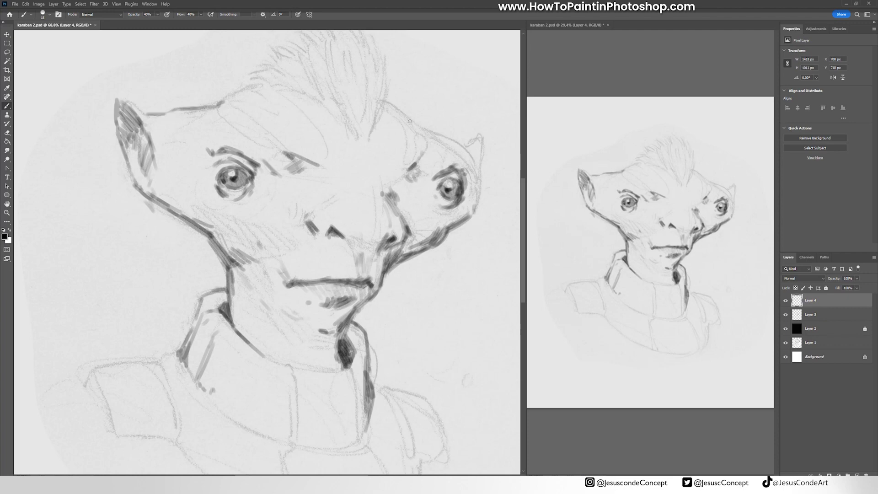
{"action": "mouse_move", "coordinate": [410, 121]}
{"action": "left_mouse_down"}
{"action": "mouse_move", "coordinate": [457, 144]}
{"action": "mouse_move", "coordinate": [477, 172]}
{"action": "left_mouse_up"}
{"action": "mouse_move", "coordinate": [481, 138]}
{"action": "left_mouse_down"}
{"action": "mouse_move", "coordinate": [470, 151]}
{"action": "mouse_move", "coordinate": [481, 170]}
{"action": "mouse_move", "coordinate": [474, 209]}
{"action": "left_mouse_up"}
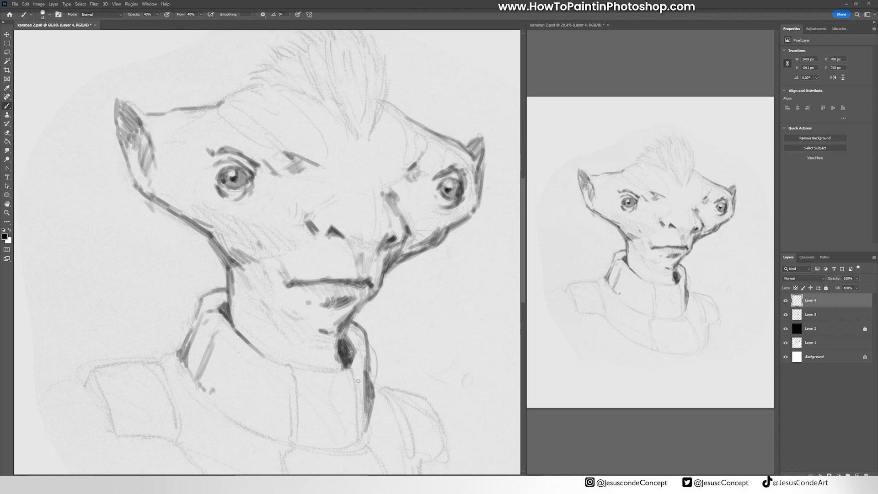
Paint the two vertical seams down the front of the collar
{"action": "left_click_drag", "start_coordinate": [352, 367], "coordinate": [360, 446]}
{"action": "left_click_drag", "start_coordinate": [288, 364], "coordinate": [293, 441]}
{"action": "left_click_drag", "start_coordinate": [292, 392], "coordinate": [282, 446]}
Trace the collar's upper rim around the throat and add curved shading strokes to the base of the neck
{"action": "mouse_move", "coordinate": [302, 367]}
{"action": "left_mouse_down"}
{"action": "mouse_move", "coordinate": [337, 369]}
{"action": "mouse_move", "coordinate": [315, 363]}
{"action": "left_mouse_up"}
{"action": "left_click_drag", "start_coordinate": [337, 347], "coordinate": [322, 349]}
{"action": "left_click_drag", "start_coordinate": [265, 335], "coordinate": [285, 363]}
{"action": "left_click_drag", "start_coordinate": [240, 330], "coordinate": [278, 360]}
{"action": "mouse_move", "coordinate": [256, 333]}
{"action": "left_mouse_down"}
{"action": "mouse_move", "coordinate": [273, 335]}
{"action": "mouse_move", "coordinate": [309, 365]}
{"action": "left_mouse_up"}
{"action": "left_click_drag", "start_coordinate": [295, 345], "coordinate": [311, 366]}
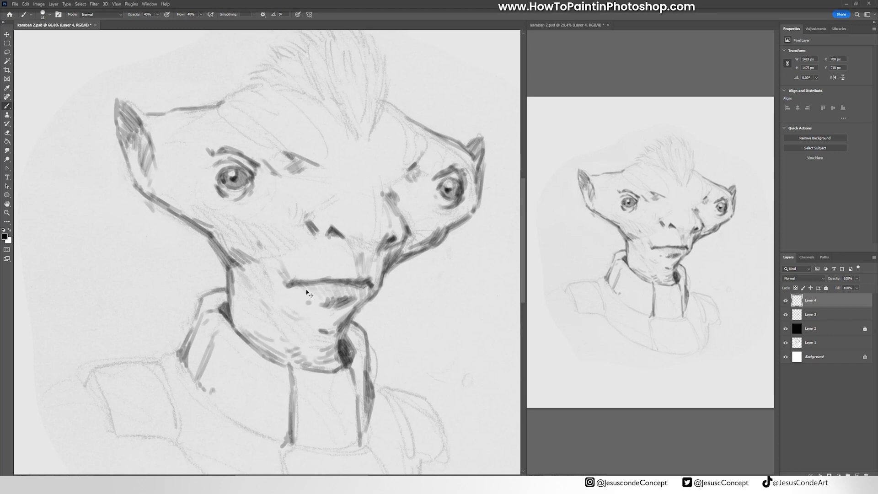
Shade the chin below the lower lip with dense strokes and darken the inner collar beside it
{"action": "left_click_drag", "start_coordinate": [375, 256], "coordinate": [394, 189]}
{"action": "left_click_drag", "start_coordinate": [370, 238], "coordinate": [348, 268]}
{"action": "left_click_drag", "start_coordinate": [354, 256], "coordinate": [335, 262]}
{"action": "left_click_drag", "start_coordinate": [366, 238], "coordinate": [340, 251]}
{"action": "mouse_move", "coordinate": [362, 246]}
{"action": "left_mouse_down"}
{"action": "mouse_move", "coordinate": [336, 258]}
{"action": "mouse_move", "coordinate": [336, 246]}
{"action": "left_mouse_up"}
{"action": "mouse_move", "coordinate": [342, 251]}
{"action": "left_mouse_down"}
{"action": "mouse_move", "coordinate": [318, 271]}
{"action": "mouse_move", "coordinate": [329, 277]}
{"action": "left_mouse_up"}
{"action": "mouse_move", "coordinate": [365, 267]}
{"action": "left_mouse_down"}
{"action": "mouse_move", "coordinate": [353, 279]}
{"action": "mouse_move", "coordinate": [368, 277]}
{"action": "mouse_move", "coordinate": [373, 286]}
{"action": "left_mouse_up"}
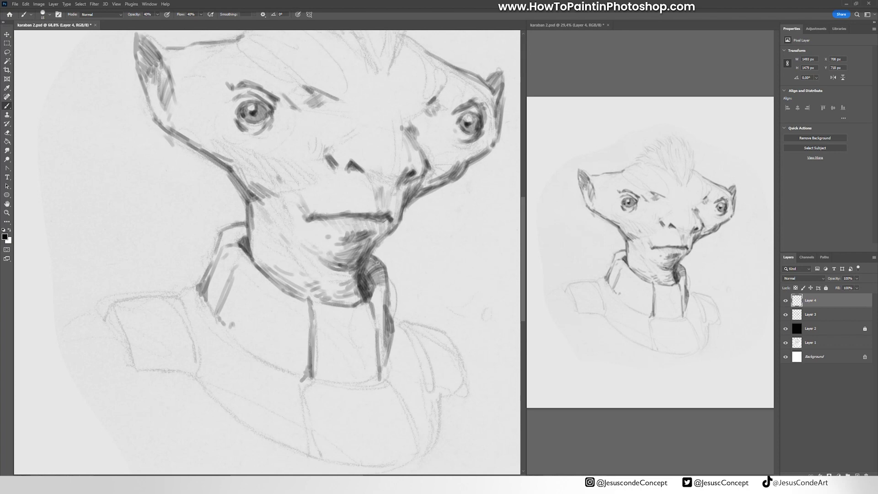
Outline the far shoulder pad, shade it beside the collar, and paint the inner seam of the near shoulder
{"action": "mouse_move", "coordinate": [379, 252]}
{"action": "left_mouse_down"}
{"action": "mouse_move", "coordinate": [365, 271]}
{"action": "mouse_move", "coordinate": [386, 320]}
{"action": "left_mouse_up"}
{"action": "mouse_move", "coordinate": [389, 287]}
{"action": "left_mouse_down"}
{"action": "mouse_move", "coordinate": [385, 363]}
{"action": "mouse_move", "coordinate": [407, 331]}
{"action": "mouse_move", "coordinate": [430, 326]}
{"action": "mouse_move", "coordinate": [395, 319]}
{"action": "mouse_move", "coordinate": [434, 393]}
{"action": "left_mouse_up"}
{"action": "left_click_drag", "start_coordinate": [177, 302], "coordinate": [202, 362]}
{"action": "left_click_drag", "start_coordinate": [176, 313], "coordinate": [201, 384]}
{"action": "left_click_drag", "start_coordinate": [173, 298], "coordinate": [199, 379]}
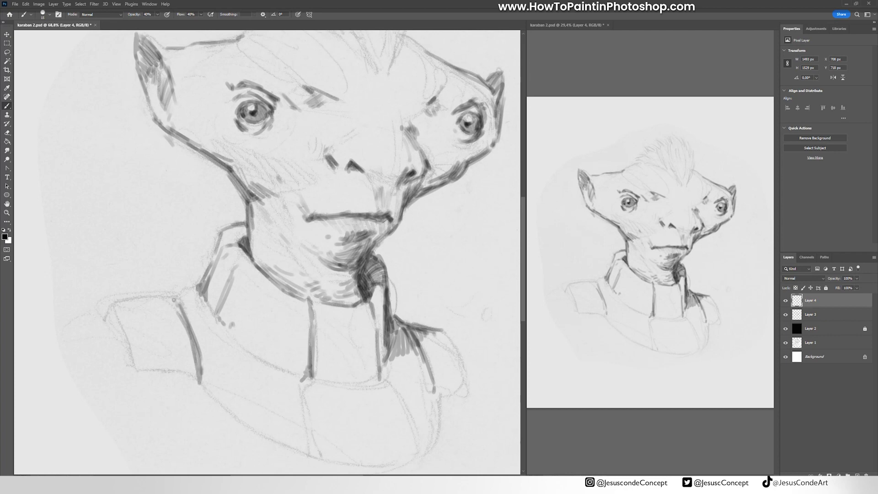
{"action": "mouse_move", "coordinate": [419, 341]}
{"action": "left_mouse_down"}
{"action": "mouse_move", "coordinate": [438, 394]}
{"action": "mouse_move", "coordinate": [476, 378]}
{"action": "left_mouse_up"}
{"action": "left_click_drag", "start_coordinate": [480, 361], "coordinate": [478, 376]}
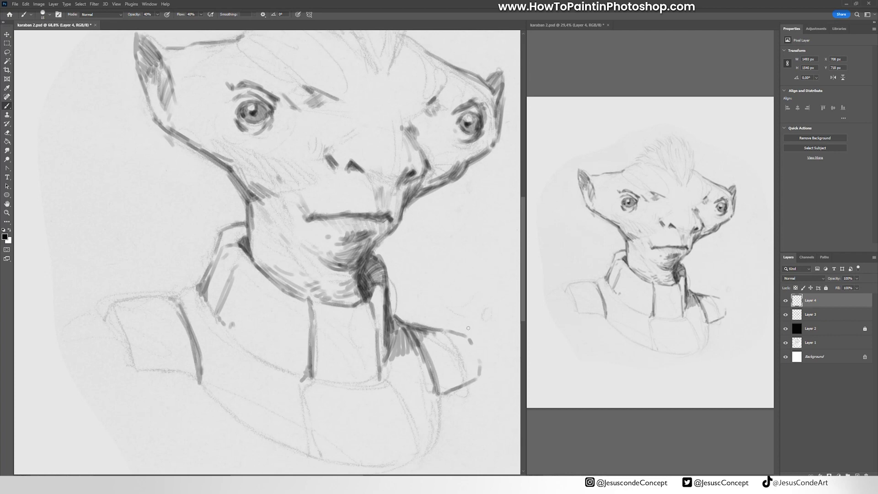
Outline the near shoulder pad and trace the curved lower edge of the chest piece
{"action": "mouse_move", "coordinate": [112, 301]}
{"action": "left_mouse_down"}
{"action": "mouse_move", "coordinate": [130, 354]}
{"action": "mouse_move", "coordinate": [190, 381]}
{"action": "left_mouse_up"}
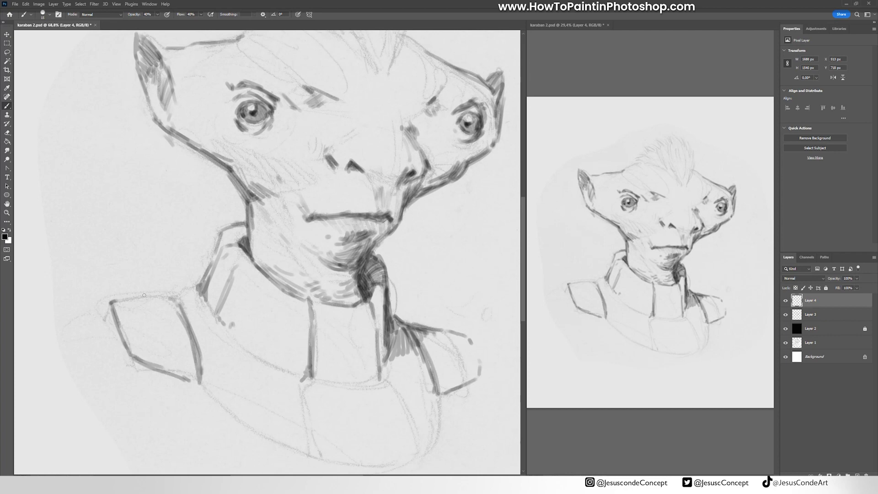
{"action": "left_click_drag", "start_coordinate": [124, 297], "coordinate": [203, 283]}
{"action": "left_click_drag", "start_coordinate": [172, 293], "coordinate": [112, 303]}
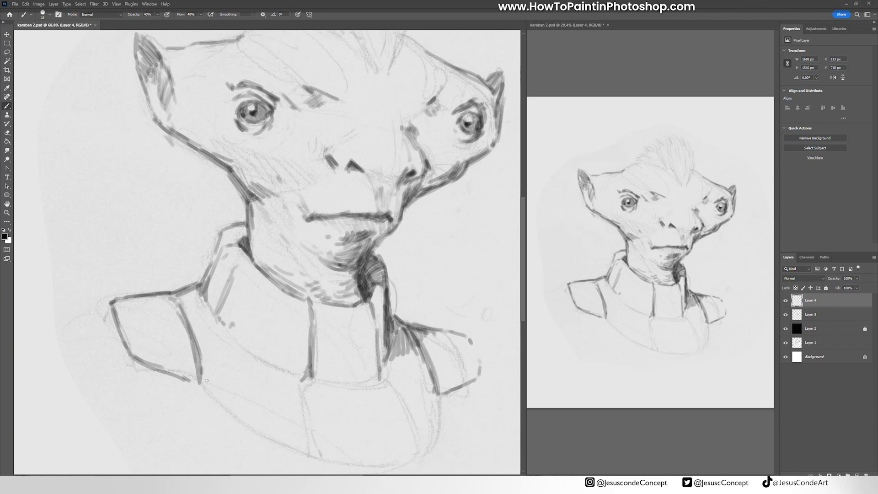
{"action": "mouse_move", "coordinate": [186, 380]}
{"action": "left_mouse_down"}
{"action": "mouse_move", "coordinate": [259, 437]}
{"action": "mouse_move", "coordinate": [368, 461]}
{"action": "mouse_move", "coordinate": [440, 410]}
{"action": "mouse_move", "coordinate": [408, 450]}
{"action": "left_mouse_up"}
{"action": "mouse_move", "coordinate": [405, 453]}
{"action": "left_mouse_down"}
{"action": "mouse_move", "coordinate": [378, 455]}
{"action": "mouse_move", "coordinate": [435, 439]}
{"action": "left_mouse_up"}
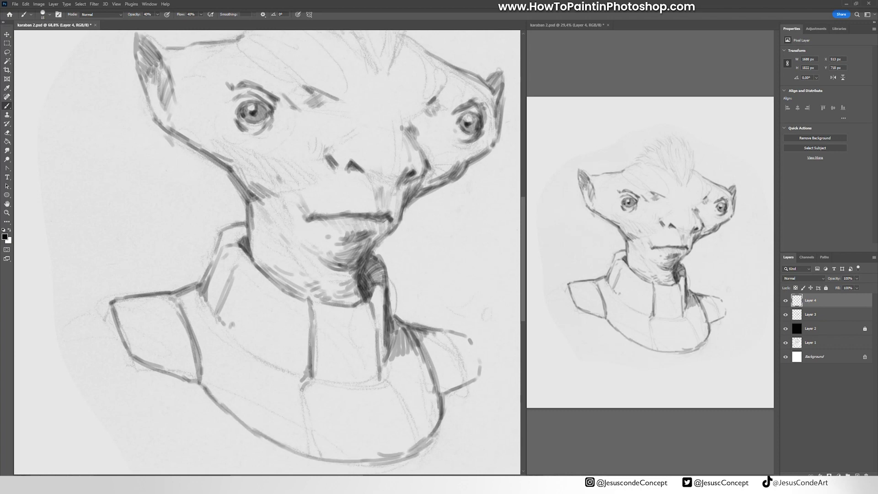
Paint the two seams dividing the chest piece below the collar, and set the eraser opacity to 50%
{"action": "left_click_drag", "start_coordinate": [302, 389], "coordinate": [295, 444]}
{"action": "mouse_move", "coordinate": [382, 375]}
{"action": "left_mouse_down"}
{"action": "mouse_move", "coordinate": [432, 432]}
{"action": "mouse_move", "coordinate": [359, 454]}
{"action": "mouse_move", "coordinate": [425, 438]}
{"action": "left_mouse_up"}
{"action": "key", "text": "e"}
{"action": "key", "text": "5"}
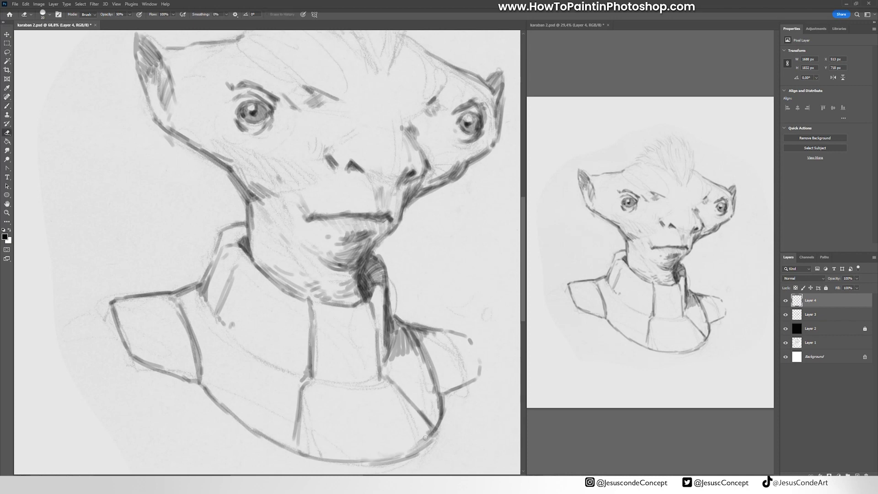
{"action": "key", "text": "b"}
{"action": "left_click_drag", "start_coordinate": [307, 375], "coordinate": [285, 450]}
Hatch the near side of the neck below the jaw and merge the working layer down into Layer 3
{"action": "left_click_drag", "start_coordinate": [313, 185], "coordinate": [322, 207]}
{"action": "mouse_move", "coordinate": [243, 192]}
{"action": "left_mouse_down"}
{"action": "mouse_move", "coordinate": [268, 215]}
{"action": "mouse_move", "coordinate": [294, 217]}
{"action": "mouse_move", "coordinate": [305, 248]}
{"action": "left_mouse_up"}
{"action": "left_click_drag", "start_coordinate": [272, 224], "coordinate": [267, 252]}
{"action": "mouse_move", "coordinate": [264, 228]}
{"action": "left_mouse_down"}
{"action": "mouse_move", "coordinate": [272, 277]}
{"action": "mouse_move", "coordinate": [267, 251]}
{"action": "left_mouse_up"}
{"action": "key", "text": "e"}
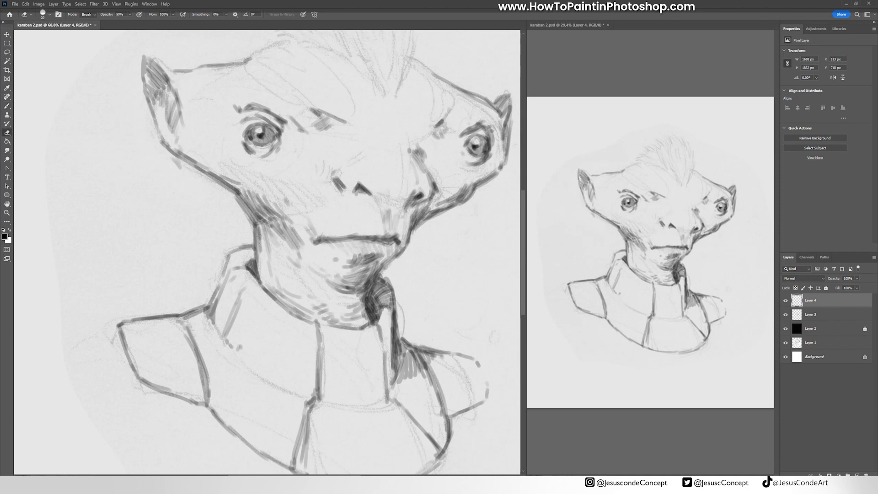
{"action": "key", "text": "ctrl+e"}
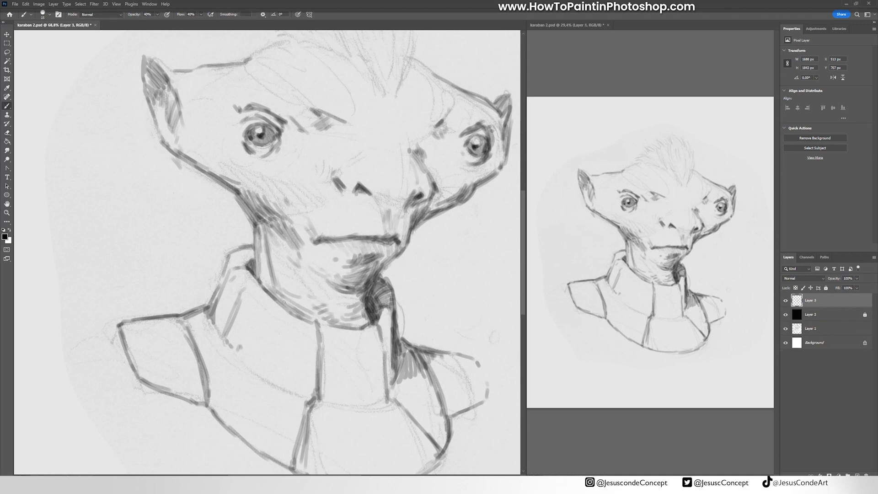
Strengthen the strokes on the near side of the neck and deepen the shadow between throat and far collar
{"action": "left_click_drag", "start_coordinate": [273, 281], "coordinate": [269, 240]}
{"action": "key", "text": "b"}
{"action": "left_click_drag", "start_coordinate": [364, 326], "coordinate": [361, 295]}
{"action": "mouse_move", "coordinate": [360, 295]}
{"action": "left_mouse_down"}
{"action": "mouse_move", "coordinate": [353, 327]}
{"action": "mouse_move", "coordinate": [372, 314]}
{"action": "mouse_move", "coordinate": [386, 260]}
{"action": "left_mouse_up"}
{"action": "left_click_drag", "start_coordinate": [379, 266], "coordinate": [397, 251]}
Add a new layer and shade the underside of the nose and the area around the far nostril
{"action": "key", "text": "ctrl+shift+alt+n"}
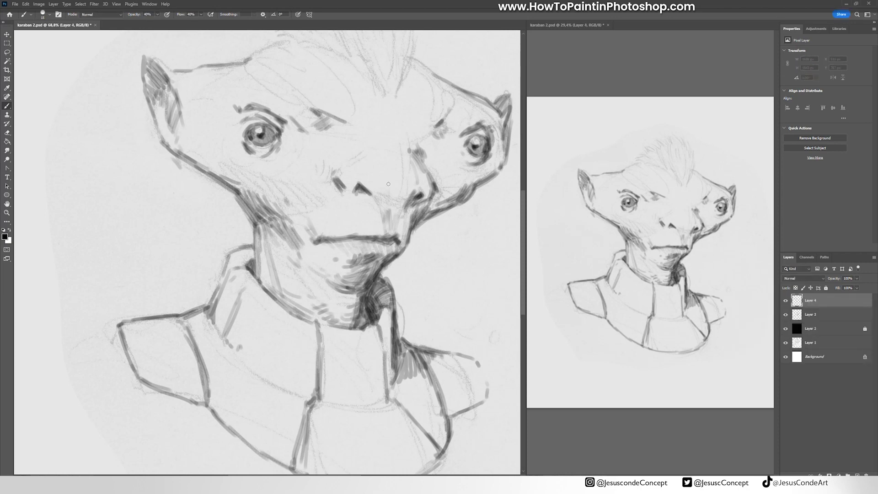
{"action": "mouse_move", "coordinate": [393, 203]}
{"action": "left_mouse_down"}
{"action": "mouse_move", "coordinate": [405, 196]}
{"action": "mouse_move", "coordinate": [376, 191]}
{"action": "mouse_move", "coordinate": [404, 196]}
{"action": "mouse_move", "coordinate": [382, 205]}
{"action": "mouse_move", "coordinate": [418, 193]}
{"action": "left_mouse_up"}
{"action": "mouse_move", "coordinate": [421, 196]}
{"action": "left_mouse_down"}
{"action": "mouse_move", "coordinate": [436, 187]}
{"action": "mouse_move", "coordinate": [412, 143]}
{"action": "mouse_move", "coordinate": [412, 158]}
{"action": "left_mouse_up"}
{"action": "mouse_move", "coordinate": [361, 150]}
{"action": "left_mouse_down"}
{"action": "mouse_move", "coordinate": [333, 176]}
{"action": "mouse_move", "coordinate": [343, 182]}
{"action": "mouse_move", "coordinate": [356, 144]}
{"action": "left_mouse_up"}
{"action": "key", "text": "ctrl+z"}
{"action": "key", "text": "ctrl+z"}
{"action": "key", "text": "ctrl+z"}
{"action": "key", "text": "ctrl+z"}
{"action": "key", "text": "ctrl+z"}
{"action": "key", "text": "ctrl+z"}
Create Layer 5 and darken both eyes, adding curved crease strokes around them
{"action": "key", "text": "ctrl+shift+n"}
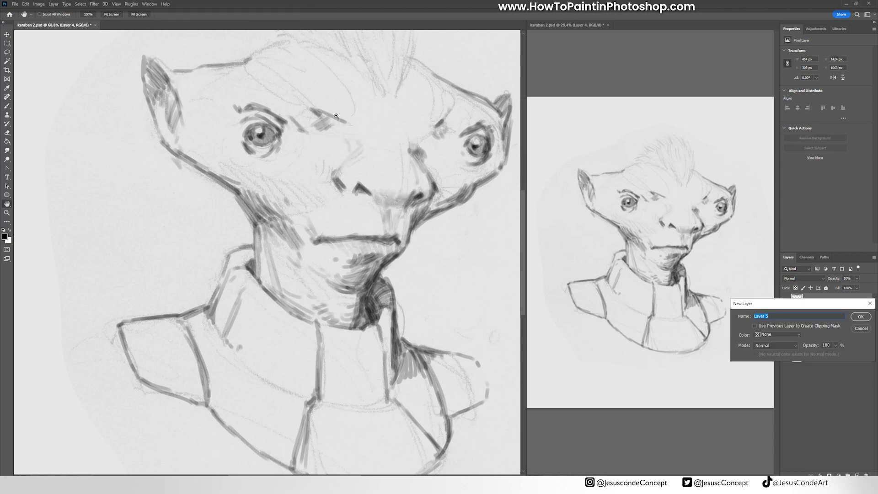
{"action": "key", "text": "Return"}
{"action": "left_click_drag", "start_coordinate": [257, 158], "coordinate": [278, 144]}
{"action": "mouse_move", "coordinate": [261, 141]}
{"action": "left_mouse_down"}
{"action": "mouse_move", "coordinate": [279, 149]}
{"action": "mouse_move", "coordinate": [253, 142]}
{"action": "mouse_move", "coordinate": [268, 129]}
{"action": "left_mouse_up"}
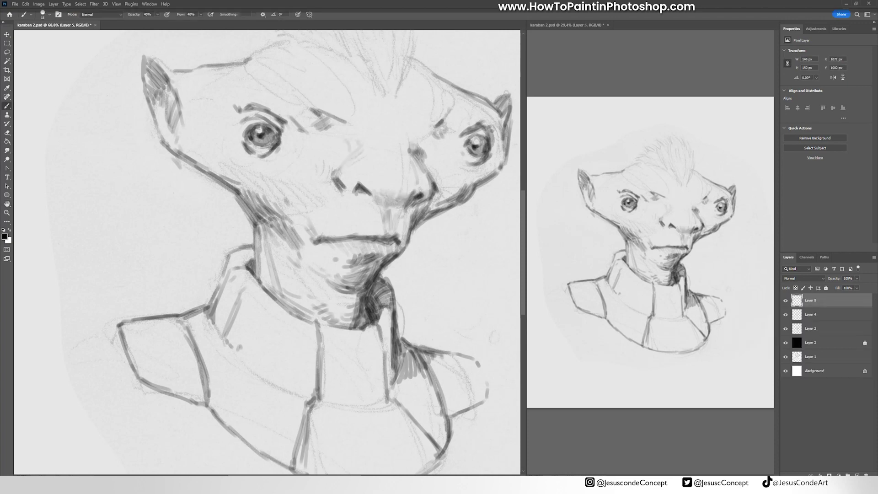
{"action": "mouse_move", "coordinate": [469, 142]}
{"action": "left_mouse_down"}
{"action": "mouse_move", "coordinate": [482, 140]}
{"action": "mouse_move", "coordinate": [481, 127]}
{"action": "left_mouse_up"}
{"action": "mouse_move", "coordinate": [248, 143]}
{"action": "left_mouse_down"}
{"action": "mouse_move", "coordinate": [277, 144]}
{"action": "mouse_move", "coordinate": [239, 138]}
{"action": "mouse_move", "coordinate": [243, 152]}
{"action": "mouse_move", "coordinate": [285, 146]}
{"action": "left_mouse_up"}
{"action": "left_click_drag", "start_coordinate": [459, 157], "coordinate": [472, 171]}
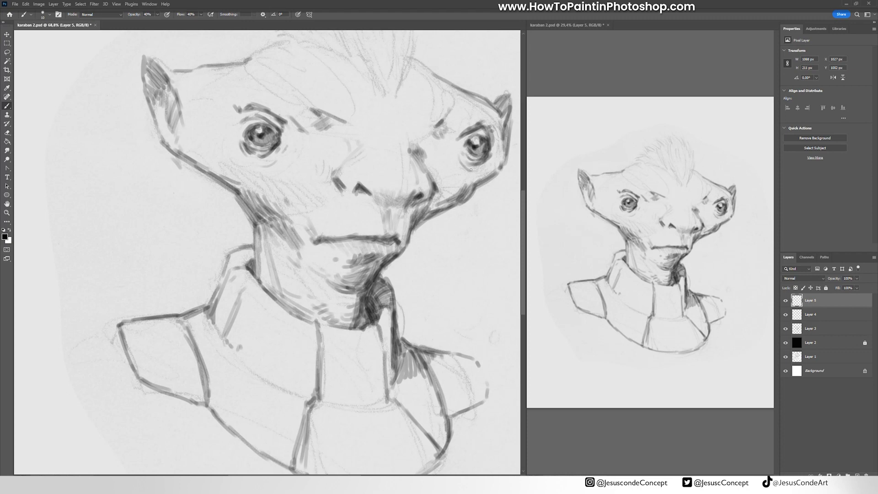
{"action": "left_click_drag", "start_coordinate": [493, 144], "coordinate": [486, 163]}
Paint the hair crest with tapering strands, dense along the far side and its pointed base, following the hairline back
{"action": "left_click_drag", "start_coordinate": [308, 119], "coordinate": [270, 194]}
{"action": "mouse_move", "coordinate": [327, 223]}
{"action": "left_mouse_down"}
{"action": "mouse_move", "coordinate": [347, 151]}
{"action": "mouse_move", "coordinate": [349, 184]}
{"action": "mouse_move", "coordinate": [354, 163]}
{"action": "left_mouse_up"}
{"action": "mouse_move", "coordinate": [337, 171]}
{"action": "left_mouse_down"}
{"action": "mouse_move", "coordinate": [326, 228]}
{"action": "mouse_move", "coordinate": [336, 134]}
{"action": "mouse_move", "coordinate": [325, 230]}
{"action": "left_mouse_up"}
{"action": "left_click_drag", "start_coordinate": [325, 190], "coordinate": [319, 235]}
{"action": "mouse_move", "coordinate": [316, 200]}
{"action": "left_mouse_down"}
{"action": "mouse_move", "coordinate": [316, 230]}
{"action": "mouse_move", "coordinate": [309, 192]}
{"action": "left_mouse_up"}
{"action": "left_click_drag", "start_coordinate": [311, 228], "coordinate": [323, 135]}
{"action": "mouse_move", "coordinate": [330, 176]}
{"action": "left_mouse_down"}
{"action": "mouse_move", "coordinate": [325, 125]}
{"action": "mouse_move", "coordinate": [332, 154]}
{"action": "left_mouse_up"}
{"action": "mouse_move", "coordinate": [330, 133]}
{"action": "left_mouse_down"}
{"action": "mouse_move", "coordinate": [332, 176]}
{"action": "mouse_move", "coordinate": [320, 148]}
{"action": "left_mouse_up"}
{"action": "left_click_drag", "start_coordinate": [310, 125], "coordinate": [319, 192]}
{"action": "left_click_drag", "start_coordinate": [327, 166], "coordinate": [327, 205]}
{"action": "left_click_drag", "start_coordinate": [302, 176], "coordinate": [309, 222]}
{"action": "mouse_move", "coordinate": [293, 196]}
{"action": "left_mouse_down"}
{"action": "mouse_move", "coordinate": [302, 218]}
{"action": "mouse_move", "coordinate": [277, 190]}
{"action": "left_mouse_up"}
{"action": "left_click_drag", "start_coordinate": [291, 209], "coordinate": [267, 180]}
{"action": "mouse_move", "coordinate": [285, 206]}
{"action": "left_mouse_down"}
{"action": "mouse_move", "coordinate": [270, 178]}
{"action": "mouse_move", "coordinate": [281, 182]}
{"action": "left_mouse_up"}
{"action": "mouse_move", "coordinate": [279, 199]}
{"action": "left_mouse_down"}
{"action": "mouse_move", "coordinate": [261, 178]}
{"action": "mouse_move", "coordinate": [252, 184]}
{"action": "left_mouse_up"}
{"action": "left_click_drag", "start_coordinate": [256, 187], "coordinate": [219, 179]}
{"action": "mouse_move", "coordinate": [228, 182]}
{"action": "left_mouse_down"}
{"action": "mouse_move", "coordinate": [215, 180]}
{"action": "mouse_move", "coordinate": [235, 180]}
{"action": "left_mouse_up"}
{"action": "left_click_drag", "start_coordinate": [250, 186], "coordinate": [234, 174]}
{"action": "mouse_move", "coordinate": [265, 189]}
{"action": "left_mouse_down"}
{"action": "mouse_move", "coordinate": [248, 174]}
{"action": "mouse_move", "coordinate": [325, 241]}
{"action": "left_mouse_up"}
{"action": "mouse_move", "coordinate": [339, 210]}
{"action": "left_mouse_down"}
{"action": "mouse_move", "coordinate": [326, 242]}
{"action": "mouse_move", "coordinate": [351, 172]}
{"action": "mouse_move", "coordinate": [348, 156]}
{"action": "left_mouse_up"}
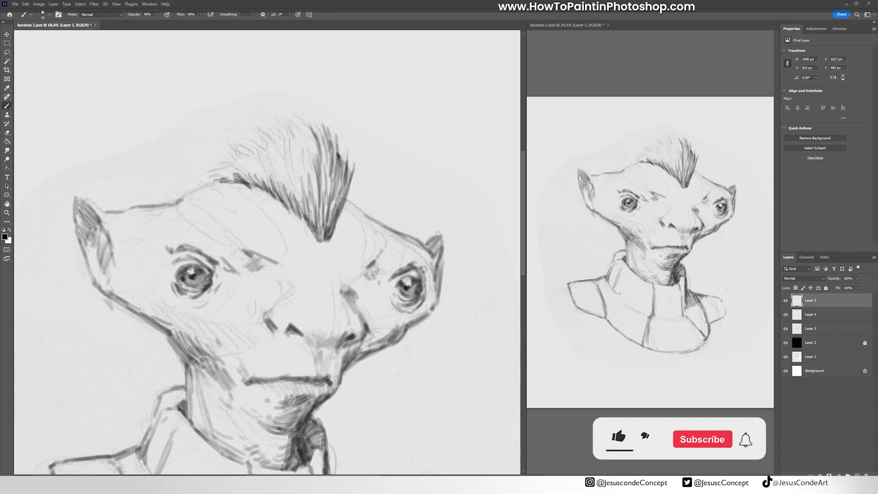
Reinforce the head contour on both sides of the crest and merge the two upper layers into Layer 3
{"action": "left_click_drag", "start_coordinate": [346, 198], "coordinate": [386, 237]}
{"action": "mouse_move", "coordinate": [175, 205]}
{"action": "left_mouse_down"}
{"action": "mouse_move", "coordinate": [186, 218]}
{"action": "mouse_move", "coordinate": [183, 198]}
{"action": "mouse_move", "coordinate": [227, 171]}
{"action": "mouse_move", "coordinate": [197, 197]}
{"action": "mouse_move", "coordinate": [167, 203]}
{"action": "mouse_move", "coordinate": [170, 192]}
{"action": "mouse_move", "coordinate": [205, 191]}
{"action": "mouse_move", "coordinate": [173, 223]}
{"action": "mouse_move", "coordinate": [190, 194]}
{"action": "mouse_move", "coordinate": [129, 213]}
{"action": "mouse_move", "coordinate": [183, 218]}
{"action": "left_mouse_up"}
{"action": "key", "text": "e"}
{"action": "key", "text": "ctrl+e"}
{"action": "key", "text": "ctrl+e"}
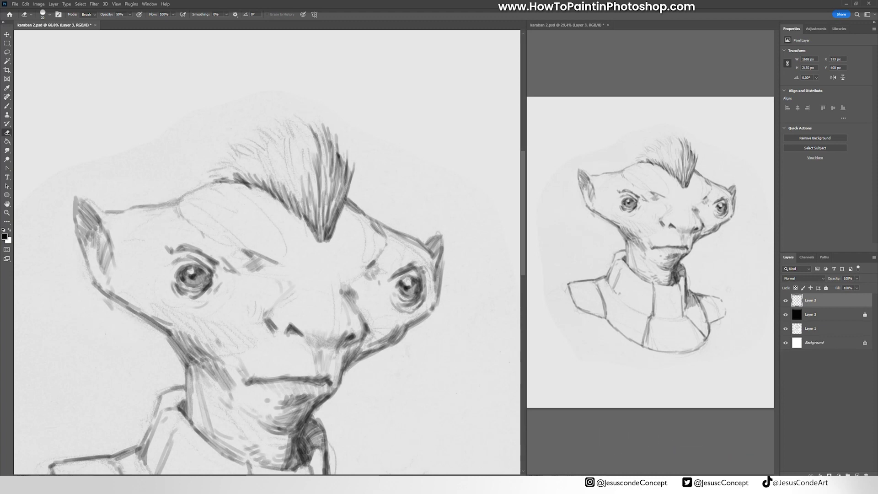
Refine the crest's front strands by alternating dark brush strokes with eraser strokes, raising the eraser opacity to 70%
{"action": "key", "text": "b"}
{"action": "left_click_drag", "start_coordinate": [326, 146], "coordinate": [327, 188]}
{"action": "left_click_drag", "start_coordinate": [327, 131], "coordinate": [328, 211]}
{"action": "key", "text": "e"}
{"action": "left_click_drag", "start_coordinate": [317, 146], "coordinate": [320, 204]}
{"action": "left_click_drag", "start_coordinate": [320, 160], "coordinate": [325, 215]}
{"action": "left_click_drag", "start_coordinate": [316, 138], "coordinate": [321, 224]}
{"action": "key", "text": "b"}
{"action": "left_click_drag", "start_coordinate": [313, 128], "coordinate": [326, 210]}
{"action": "left_click_drag", "start_coordinate": [326, 155], "coordinate": [325, 218]}
{"action": "key", "text": "e"}
{"action": "left_click_drag", "start_coordinate": [322, 134], "coordinate": [326, 193]}
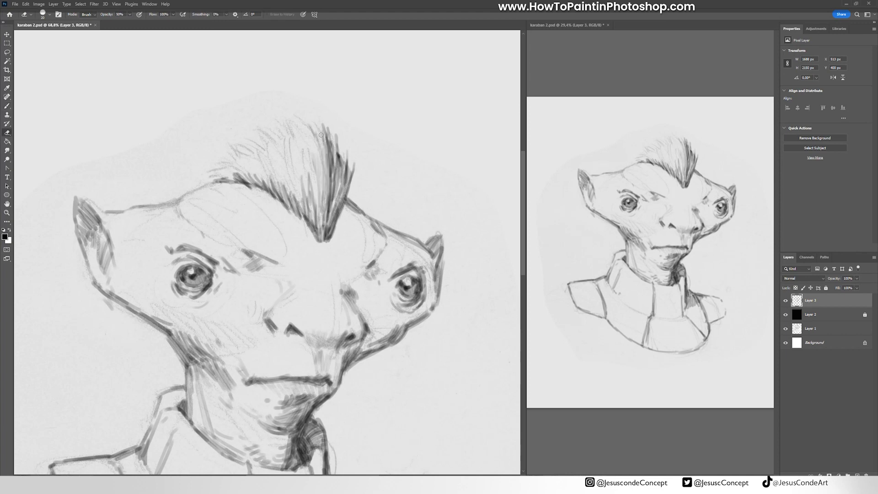
{"action": "key", "text": "7"}
{"action": "mouse_move", "coordinate": [353, 167]}
{"action": "left_mouse_down"}
{"action": "mouse_move", "coordinate": [350, 187]}
{"action": "mouse_move", "coordinate": [334, 147]}
{"action": "mouse_move", "coordinate": [332, 226]}
{"action": "left_mouse_up"}
Paint spiky strands along the back and top of the crest to complete its ragged outline
{"action": "key", "text": "b"}
{"action": "left_click_drag", "start_coordinate": [238, 176], "coordinate": [227, 157]}
{"action": "left_click_drag", "start_coordinate": [234, 181], "coordinate": [213, 168]}
{"action": "left_click_drag", "start_coordinate": [218, 184], "coordinate": [201, 179]}
{"action": "left_click_drag", "start_coordinate": [248, 159], "coordinate": [238, 145]}
{"action": "mouse_move", "coordinate": [264, 181]}
{"action": "left_mouse_down"}
{"action": "mouse_move", "coordinate": [245, 143]}
{"action": "mouse_move", "coordinate": [245, 152]}
{"action": "left_mouse_up"}
{"action": "left_click_drag", "start_coordinate": [277, 191], "coordinate": [256, 131]}
{"action": "left_click_drag", "start_coordinate": [281, 150], "coordinate": [278, 123]}
{"action": "mouse_move", "coordinate": [295, 205]}
{"action": "left_mouse_down"}
{"action": "mouse_move", "coordinate": [283, 147]}
{"action": "mouse_move", "coordinate": [289, 168]}
{"action": "left_mouse_up"}
{"action": "mouse_move", "coordinate": [291, 135]}
{"action": "left_mouse_down"}
{"action": "mouse_move", "coordinate": [282, 114]}
{"action": "mouse_move", "coordinate": [313, 113]}
{"action": "left_mouse_up"}
{"action": "left_click_drag", "start_coordinate": [323, 149], "coordinate": [317, 111]}
{"action": "left_click_drag", "start_coordinate": [305, 189], "coordinate": [315, 119]}
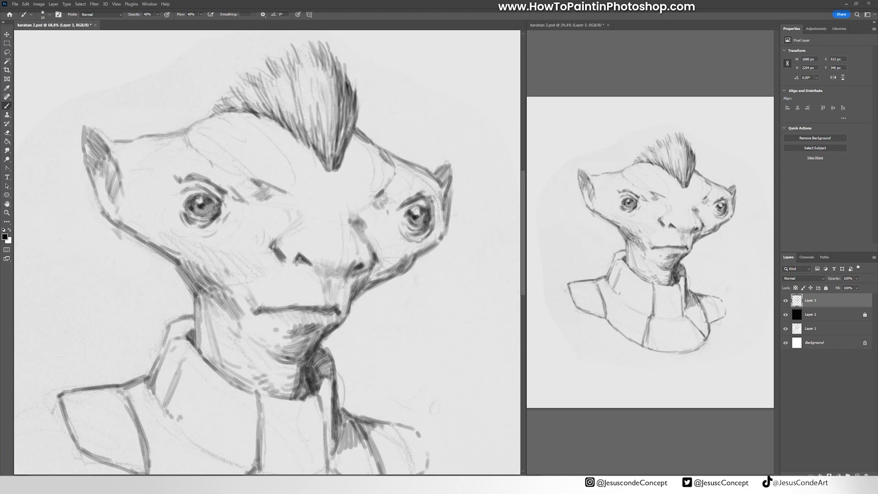
Darken the near nostril and redraw the lip line with stronger mouth corners
{"action": "left_click_drag", "start_coordinate": [297, 256], "coordinate": [309, 264]}
{"action": "left_click_drag", "start_coordinate": [346, 313], "coordinate": [326, 303]}
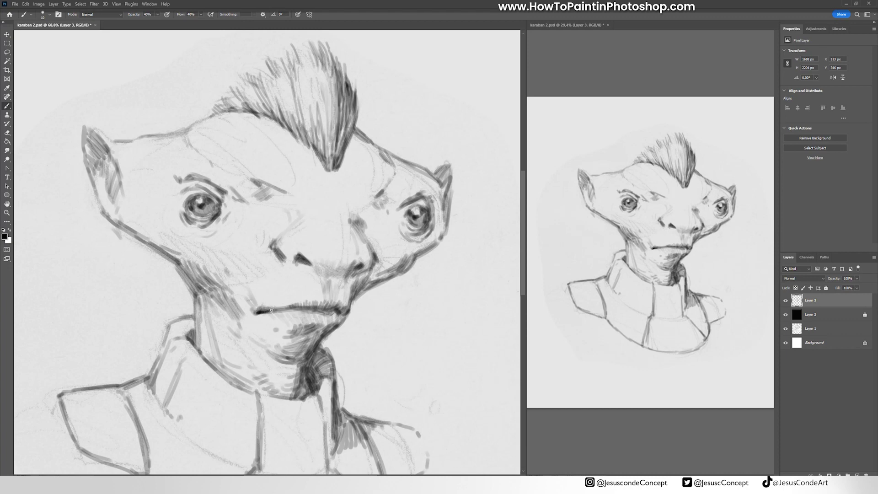
{"action": "left_click_drag", "start_coordinate": [341, 312], "coordinate": [352, 298]}
{"action": "mouse_move", "coordinate": [306, 355]}
{"action": "left_mouse_down"}
{"action": "mouse_move", "coordinate": [309, 379]}
{"action": "mouse_move", "coordinate": [299, 298]}
{"action": "mouse_move", "coordinate": [326, 314]}
{"action": "mouse_move", "coordinate": [318, 307]}
{"action": "left_mouse_up"}
Redraw and shade the rolled edge of the near collar, lowering the brush opacity to 20%
{"action": "mouse_move", "coordinate": [157, 291]}
{"action": "left_mouse_down"}
{"action": "mouse_move", "coordinate": [161, 272]}
{"action": "mouse_move", "coordinate": [185, 263]}
{"action": "mouse_move", "coordinate": [166, 287]}
{"action": "left_mouse_up"}
{"action": "left_click_drag", "start_coordinate": [182, 284], "coordinate": [149, 331]}
{"action": "key", "text": "2"}
{"action": "mouse_move", "coordinate": [165, 284]}
{"action": "left_mouse_down"}
{"action": "mouse_move", "coordinate": [159, 301]}
{"action": "mouse_move", "coordinate": [180, 293]}
{"action": "left_mouse_up"}
{"action": "left_click_drag", "start_coordinate": [171, 288], "coordinate": [166, 272]}
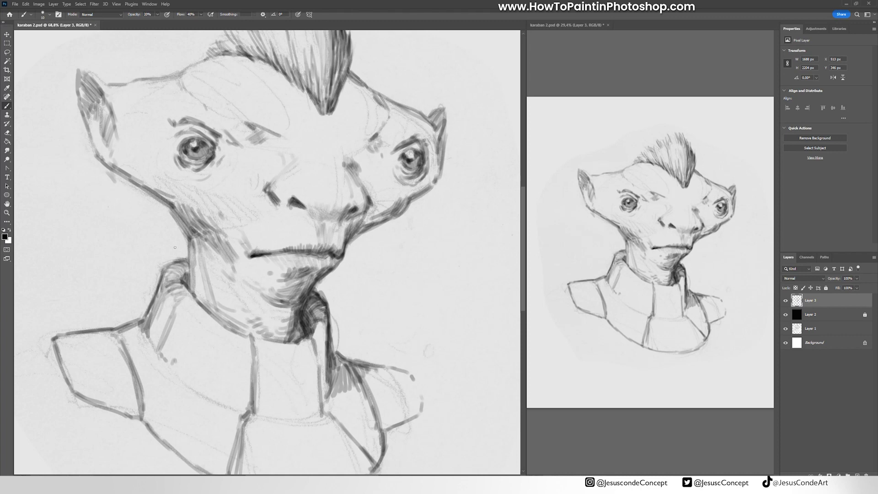
Add light hatching over the neck, around the mouth, and across the near cheek up to the eye
{"action": "left_click_drag", "start_coordinate": [203, 244], "coordinate": [248, 312]}
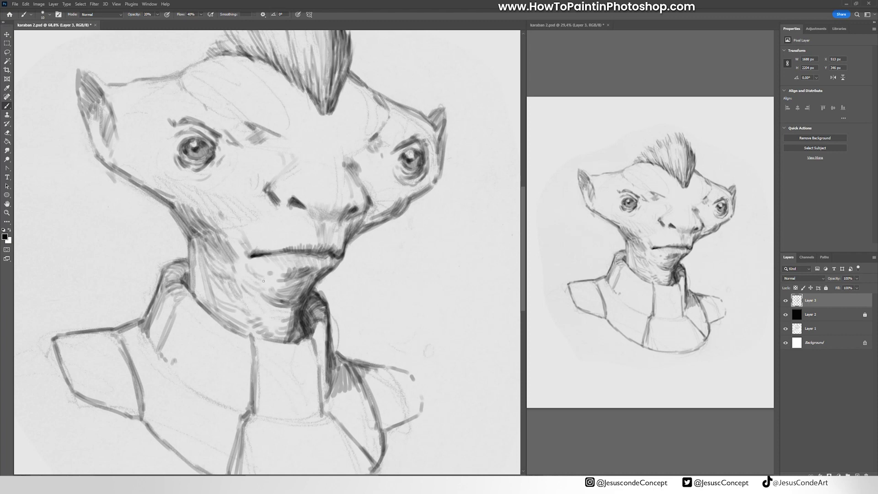
{"action": "mouse_move", "coordinate": [263, 280]}
{"action": "left_mouse_down"}
{"action": "mouse_move", "coordinate": [256, 261]}
{"action": "mouse_move", "coordinate": [275, 286]}
{"action": "mouse_move", "coordinate": [292, 276]}
{"action": "mouse_move", "coordinate": [256, 227]}
{"action": "mouse_move", "coordinate": [272, 219]}
{"action": "mouse_move", "coordinate": [260, 214]}
{"action": "left_mouse_up"}
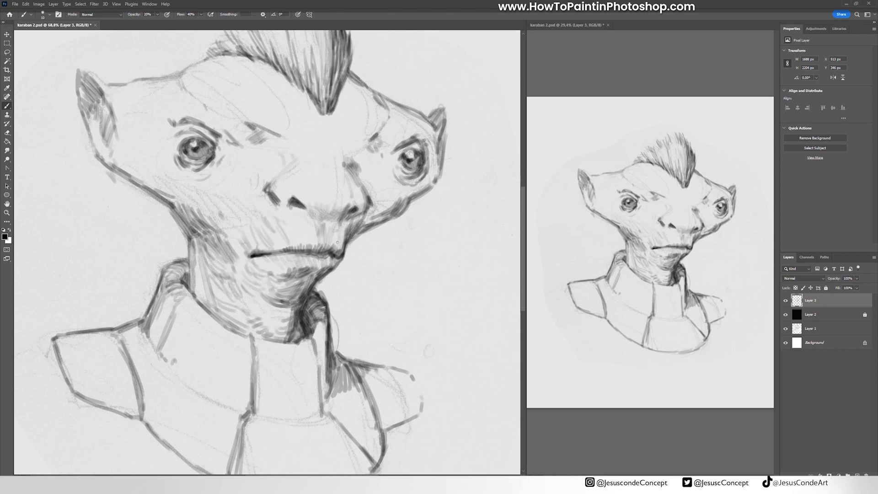
{"action": "mouse_move", "coordinate": [337, 243]}
{"action": "left_mouse_down"}
{"action": "mouse_move", "coordinate": [346, 228]}
{"action": "mouse_move", "coordinate": [336, 240]}
{"action": "left_mouse_up"}
{"action": "left_click_drag", "start_coordinate": [223, 186], "coordinate": [215, 195]}
{"action": "left_click_drag", "start_coordinate": [231, 186], "coordinate": [220, 198]}
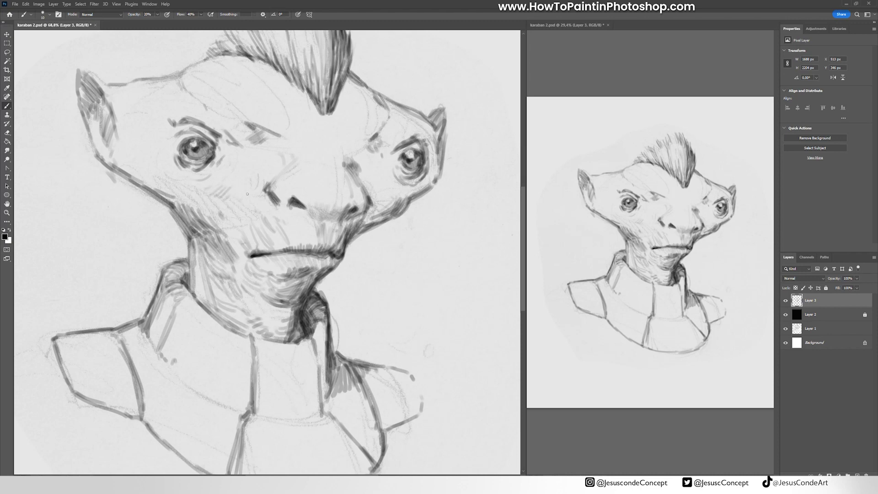
{"action": "left_click_drag", "start_coordinate": [224, 166], "coordinate": [210, 175]}
{"action": "left_click_drag", "start_coordinate": [162, 153], "coordinate": [223, 164]}
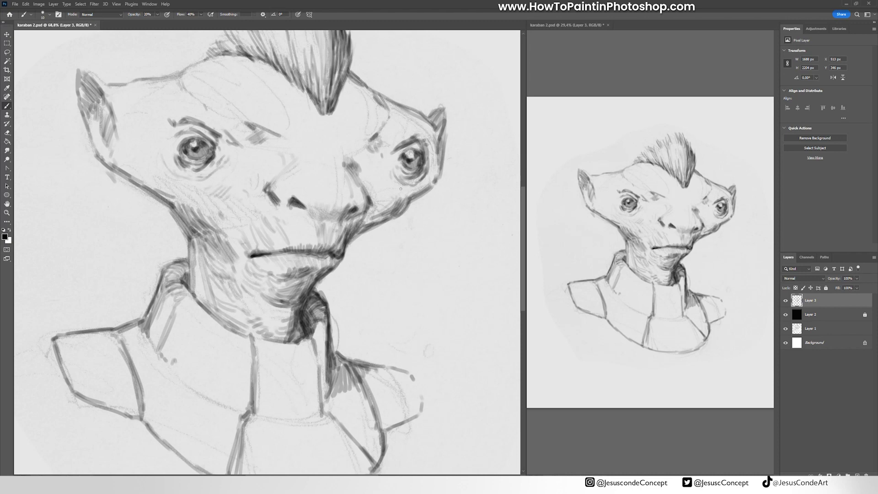
Shade the far cheek, both eye sockets and the far brow, and hatch the forehead beside the crest
{"action": "mouse_move", "coordinate": [401, 188]}
{"action": "left_mouse_down"}
{"action": "mouse_move", "coordinate": [429, 158]}
{"action": "mouse_move", "coordinate": [412, 137]}
{"action": "mouse_move", "coordinate": [380, 168]}
{"action": "left_mouse_up"}
{"action": "mouse_move", "coordinate": [168, 130]}
{"action": "left_mouse_down"}
{"action": "mouse_move", "coordinate": [155, 141]}
{"action": "mouse_move", "coordinate": [183, 121]}
{"action": "mouse_move", "coordinate": [163, 153]}
{"action": "mouse_move", "coordinate": [168, 165]}
{"action": "left_mouse_up"}
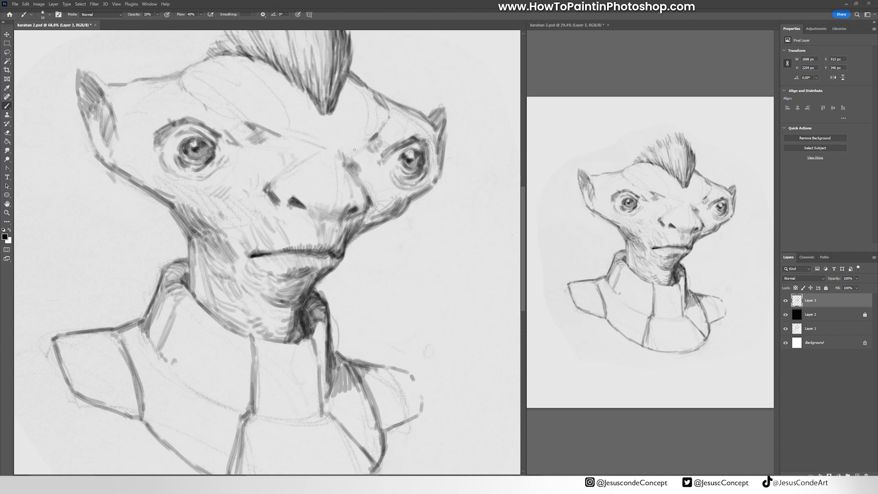
{"action": "left_click_drag", "start_coordinate": [355, 149], "coordinate": [391, 123]}
{"action": "mouse_move", "coordinate": [347, 152]}
{"action": "left_mouse_down"}
{"action": "mouse_move", "coordinate": [373, 175]}
{"action": "mouse_move", "coordinate": [382, 201]}
{"action": "mouse_move", "coordinate": [388, 183]}
{"action": "mouse_move", "coordinate": [395, 212]}
{"action": "mouse_move", "coordinate": [378, 143]}
{"action": "left_mouse_up"}
{"action": "left_click_drag", "start_coordinate": [226, 150], "coordinate": [210, 127]}
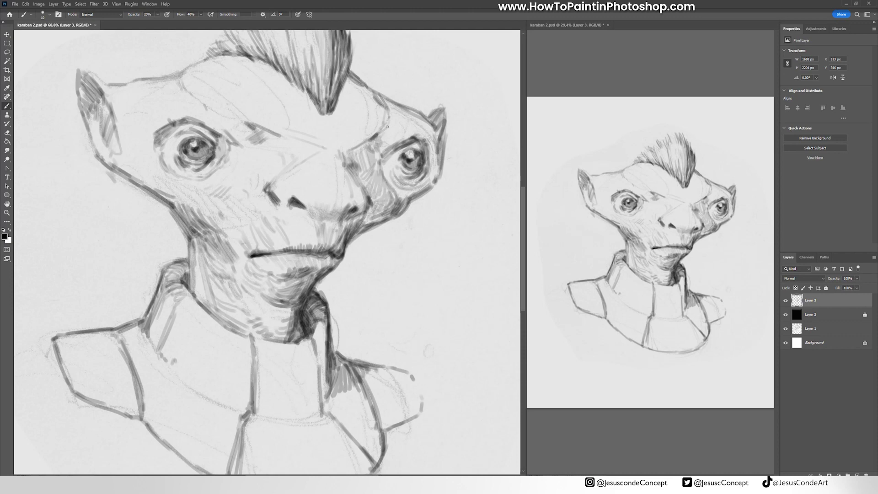
{"action": "left_click_drag", "start_coordinate": [387, 126], "coordinate": [383, 106]}
{"action": "mouse_move", "coordinate": [343, 87]}
{"action": "left_mouse_down"}
{"action": "mouse_move", "coordinate": [335, 112]}
{"action": "mouse_move", "coordinate": [376, 108]}
{"action": "left_mouse_up"}
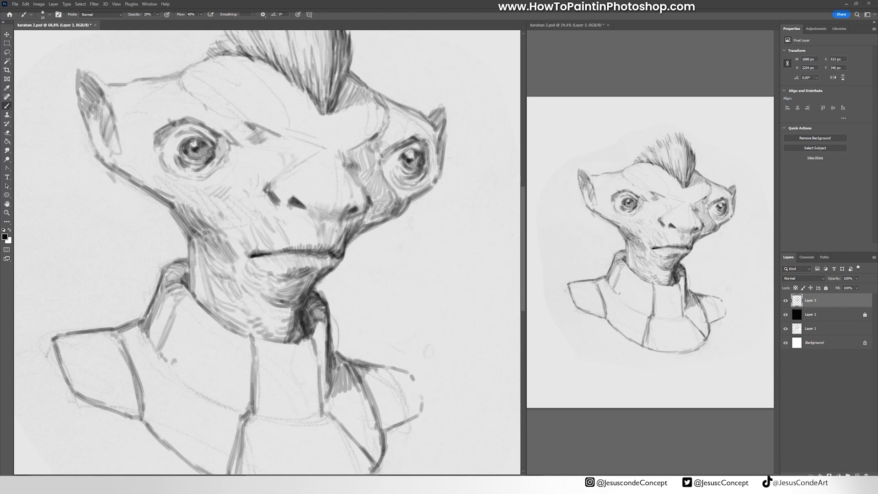
Flip the canvas horizontally and darken the inside of the large ear with layered hatching
{"action": "key", "text": "ctrl+shift+h"}
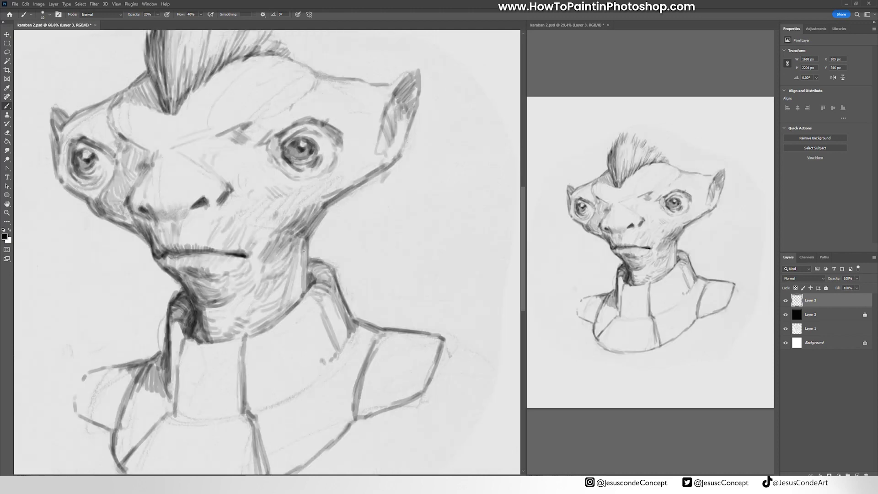
{"action": "mouse_move", "coordinate": [303, 247]}
{"action": "left_mouse_down"}
{"action": "mouse_move", "coordinate": [308, 293]}
{"action": "mouse_move", "coordinate": [328, 206]}
{"action": "mouse_move", "coordinate": [387, 161]}
{"action": "left_mouse_up"}
{"action": "left_click_drag", "start_coordinate": [382, 134], "coordinate": [378, 154]}
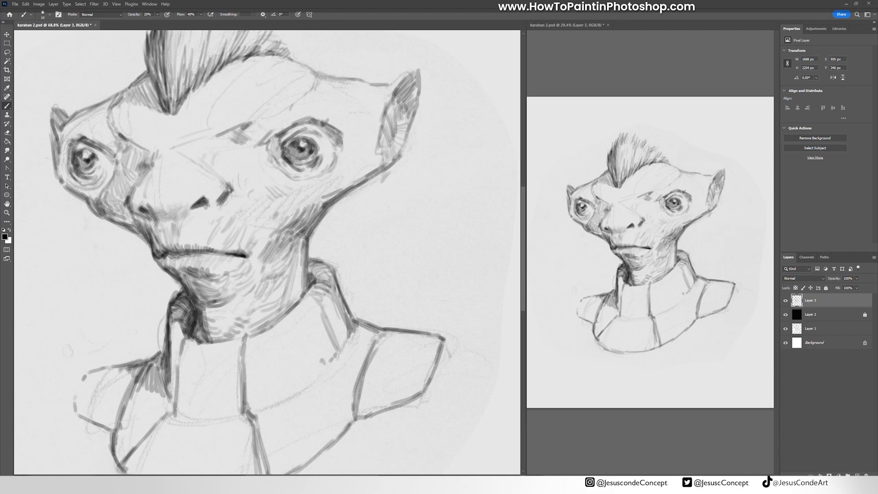
{"action": "left_click_drag", "start_coordinate": [393, 100], "coordinate": [395, 120]}
{"action": "left_click_drag", "start_coordinate": [394, 98], "coordinate": [391, 124]}
{"action": "left_click_drag", "start_coordinate": [398, 95], "coordinate": [394, 110]}
{"action": "left_click_drag", "start_coordinate": [412, 77], "coordinate": [392, 123]}
{"action": "left_click_drag", "start_coordinate": [397, 90], "coordinate": [392, 123]}
{"action": "mouse_move", "coordinate": [395, 93]}
{"action": "left_mouse_down"}
{"action": "mouse_move", "coordinate": [417, 74]}
{"action": "mouse_move", "coordinate": [390, 145]}
{"action": "left_mouse_up"}
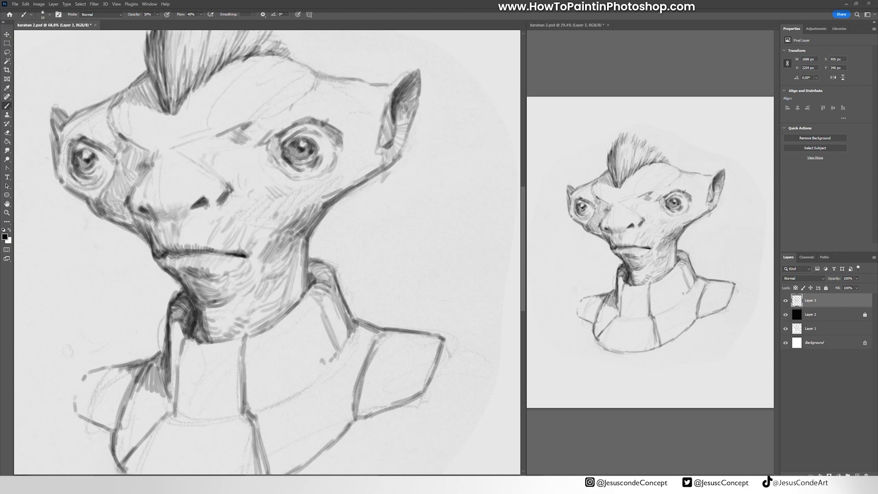
{"action": "left_click_drag", "start_coordinate": [415, 96], "coordinate": [396, 113]}
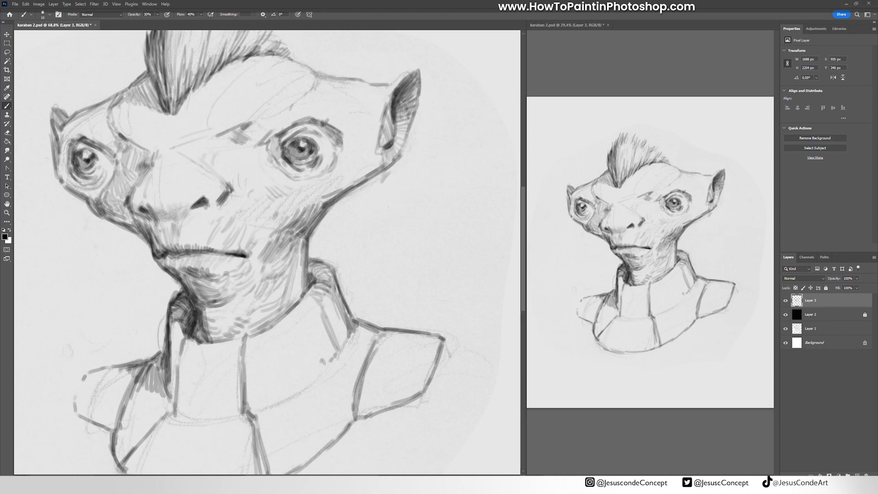
{"action": "left_click_drag", "start_coordinate": [391, 147], "coordinate": [386, 150]}
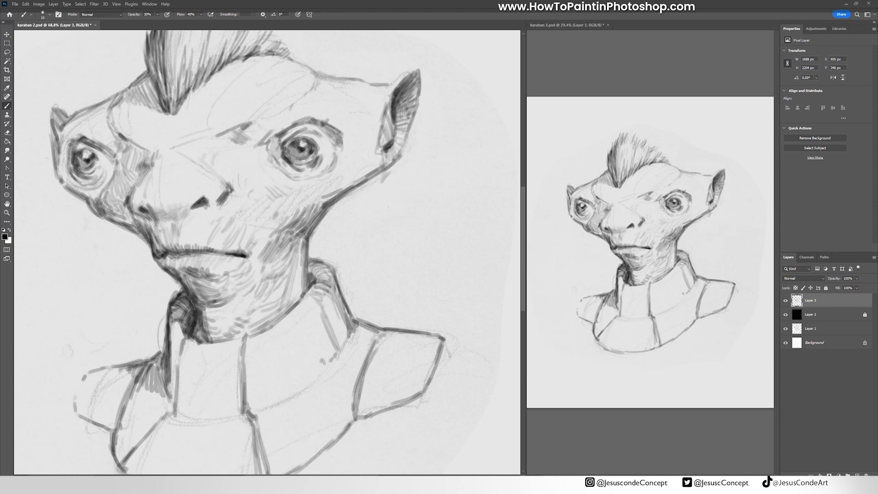
Reshape the small far ear and redraw the contour running down past the far eye
{"action": "mouse_move", "coordinate": [70, 116]}
{"action": "left_mouse_down"}
{"action": "mouse_move", "coordinate": [51, 102]}
{"action": "mouse_move", "coordinate": [54, 124]}
{"action": "mouse_move", "coordinate": [69, 116]}
{"action": "mouse_move", "coordinate": [55, 143]}
{"action": "mouse_move", "coordinate": [50, 132]}
{"action": "mouse_move", "coordinate": [54, 174]}
{"action": "left_mouse_up"}
{"action": "key", "text": "e"}
{"action": "key", "text": "b"}
{"action": "mouse_move", "coordinate": [57, 143]}
{"action": "left_mouse_down"}
{"action": "mouse_move", "coordinate": [59, 171]}
{"action": "mouse_move", "coordinate": [84, 196]}
{"action": "left_mouse_up"}
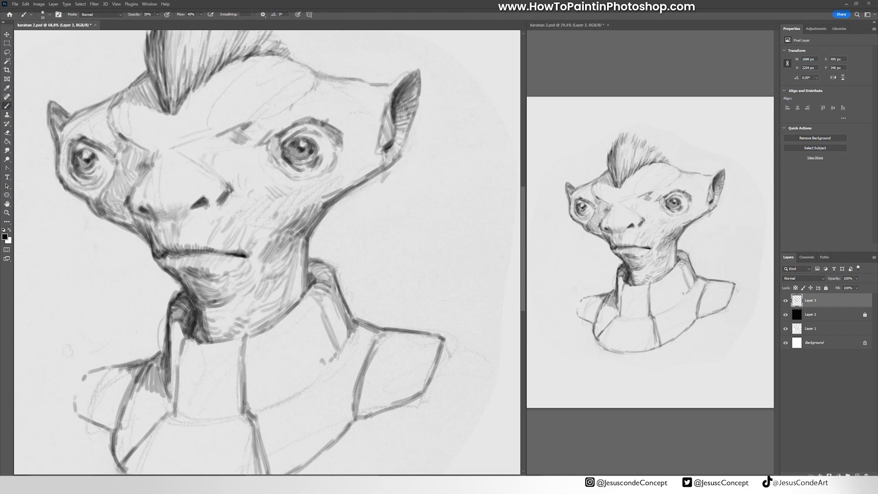
Strengthen the top head contour from the far ear to the crest and out to the large ear's tip
{"action": "mouse_move", "coordinate": [54, 102]}
{"action": "left_mouse_down"}
{"action": "mouse_move", "coordinate": [71, 114]}
{"action": "mouse_move", "coordinate": [146, 73]}
{"action": "left_mouse_up"}
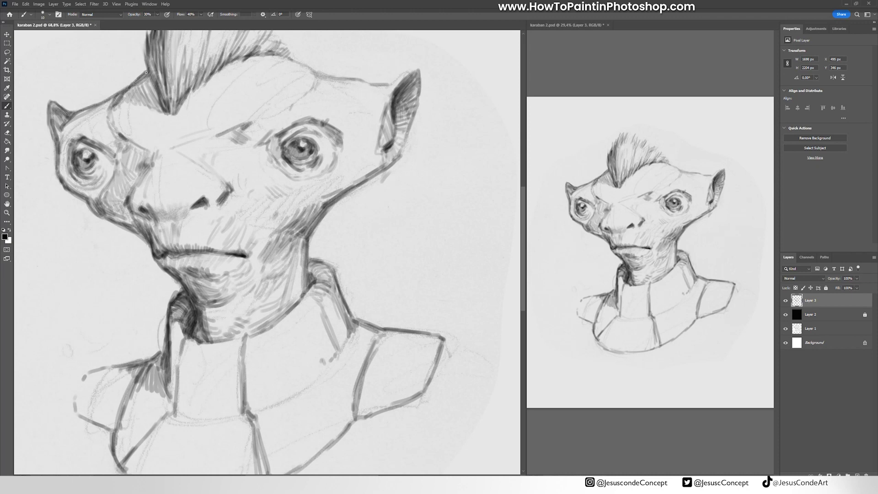
{"action": "left_click_drag", "start_coordinate": [90, 123], "coordinate": [108, 102]}
{"action": "mouse_move", "coordinate": [348, 81]}
{"action": "left_mouse_down"}
{"action": "mouse_move", "coordinate": [384, 86]}
{"action": "mouse_move", "coordinate": [411, 71]}
{"action": "left_mouse_up"}
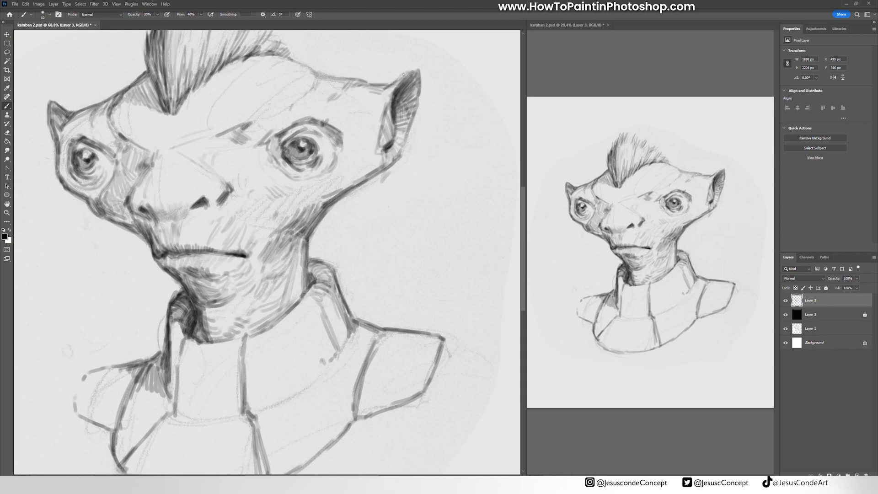
Clean up and thicken the jaw contour running from the base of the large ear to the neck
{"action": "mouse_move", "coordinate": [370, 169]}
{"action": "left_mouse_down"}
{"action": "mouse_move", "coordinate": [379, 155]}
{"action": "mouse_move", "coordinate": [304, 208]}
{"action": "mouse_move", "coordinate": [377, 172]}
{"action": "mouse_move", "coordinate": [402, 146]}
{"action": "mouse_move", "coordinate": [382, 181]}
{"action": "left_mouse_up"}
{"action": "key", "text": "e"}
{"action": "key", "text": "b"}
{"action": "left_click_drag", "start_coordinate": [324, 201], "coordinate": [362, 178]}
{"action": "mouse_move", "coordinate": [341, 185]}
{"action": "left_mouse_down"}
{"action": "mouse_move", "coordinate": [357, 177]}
{"action": "mouse_move", "coordinate": [325, 196]}
{"action": "left_mouse_up"}
{"action": "left_click_drag", "start_coordinate": [373, 168], "coordinate": [354, 183]}
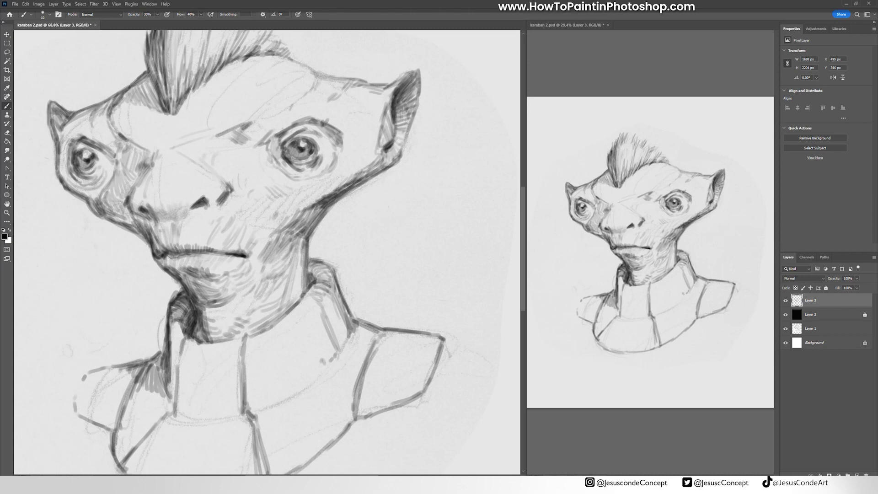
Lighten parts of the near eye with the eraser and repaint the creases below it
{"action": "key", "text": "e"}
{"action": "mouse_move", "coordinate": [291, 136]}
{"action": "left_mouse_down"}
{"action": "mouse_move", "coordinate": [312, 130]}
{"action": "mouse_move", "coordinate": [314, 169]}
{"action": "left_mouse_up"}
{"action": "key", "text": "b"}
{"action": "left_click_drag", "start_coordinate": [325, 163], "coordinate": [300, 178]}
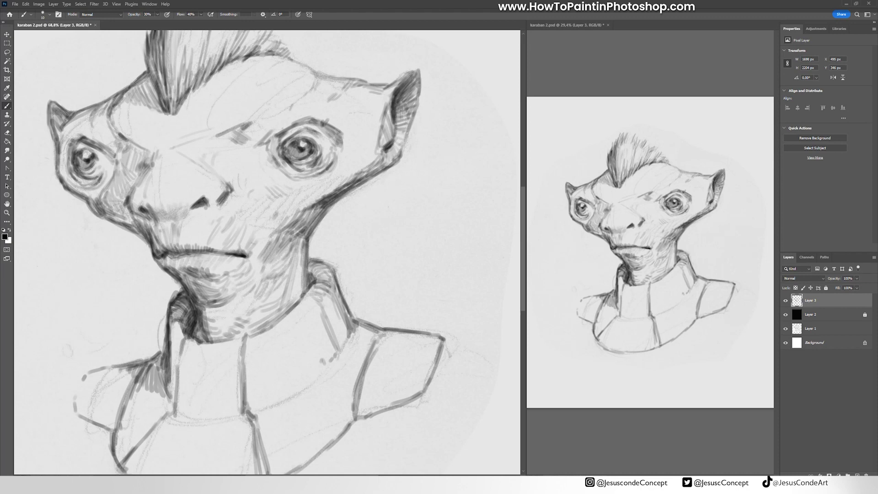
Deepen the shading on the far side of the nose and add light strokes between the brow and nose wing
{"action": "mouse_move", "coordinate": [112, 161]}
{"action": "left_mouse_down"}
{"action": "mouse_move", "coordinate": [110, 177]}
{"action": "mouse_move", "coordinate": [138, 208]}
{"action": "left_mouse_up"}
{"action": "mouse_move", "coordinate": [152, 173]}
{"action": "left_mouse_down"}
{"action": "mouse_move", "coordinate": [137, 208]}
{"action": "mouse_move", "coordinate": [135, 189]}
{"action": "mouse_move", "coordinate": [139, 201]}
{"action": "left_mouse_up"}
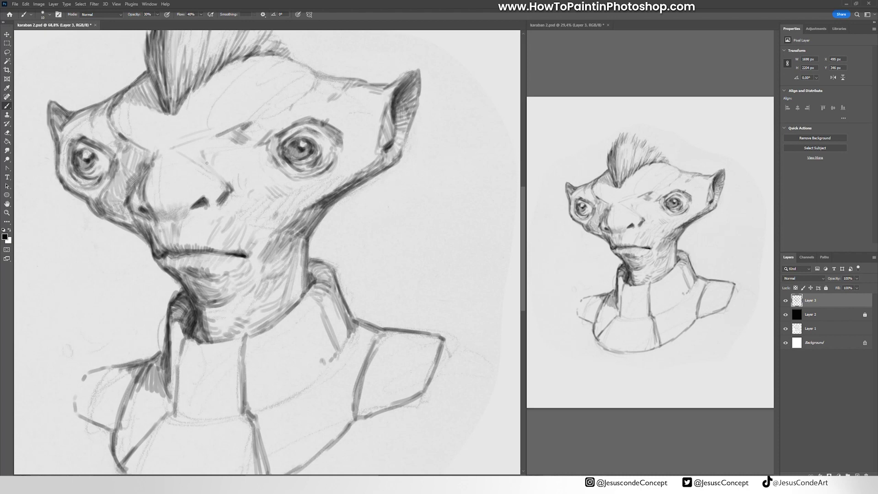
{"action": "left_click_drag", "start_coordinate": [210, 159], "coordinate": [218, 149]}
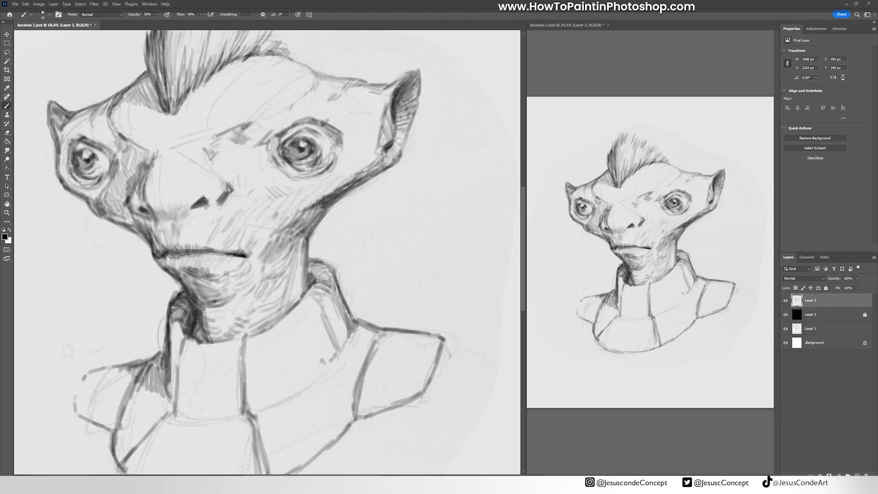
{"action": "left_click_drag", "start_coordinate": [203, 188], "coordinate": [227, 168]}
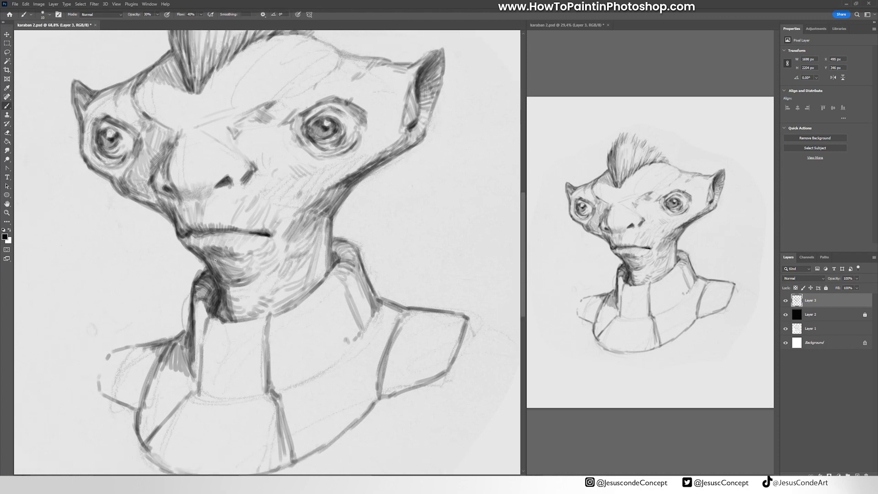
Shade the chin and neck below the mouth and add strokes to the cheek under the near eye
{"action": "mouse_move", "coordinate": [215, 260]}
{"action": "left_mouse_down"}
{"action": "mouse_move", "coordinate": [267, 247]}
{"action": "mouse_move", "coordinate": [236, 245]}
{"action": "mouse_move", "coordinate": [239, 257]}
{"action": "mouse_move", "coordinate": [221, 250]}
{"action": "mouse_move", "coordinate": [247, 257]}
{"action": "mouse_move", "coordinate": [236, 254]}
{"action": "left_mouse_up"}
{"action": "key", "text": "e"}
{"action": "key", "text": "b"}
{"action": "mouse_move", "coordinate": [237, 249]}
{"action": "left_mouse_down"}
{"action": "mouse_move", "coordinate": [265, 276]}
{"action": "mouse_move", "coordinate": [256, 294]}
{"action": "mouse_move", "coordinate": [270, 310]}
{"action": "mouse_move", "coordinate": [300, 299]}
{"action": "left_mouse_up"}
{"action": "mouse_move", "coordinate": [325, 208]}
{"action": "left_mouse_down"}
{"action": "mouse_move", "coordinate": [318, 260]}
{"action": "mouse_move", "coordinate": [329, 192]}
{"action": "mouse_move", "coordinate": [338, 190]}
{"action": "mouse_move", "coordinate": [320, 194]}
{"action": "mouse_move", "coordinate": [323, 175]}
{"action": "mouse_move", "coordinate": [339, 183]}
{"action": "mouse_move", "coordinate": [334, 173]}
{"action": "left_mouse_up"}
Lighten the dark crease beside the near nostril with the eraser
{"action": "key", "text": "e"}
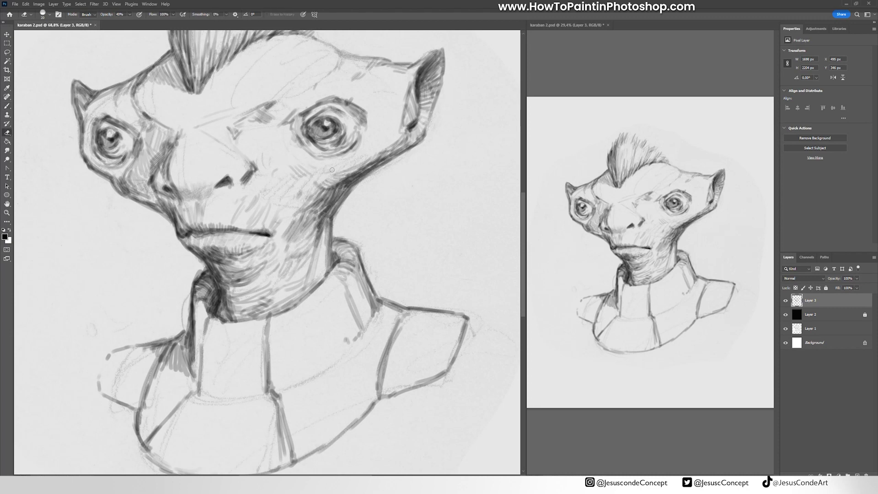
{"action": "left_click_drag", "start_coordinate": [243, 177], "coordinate": [273, 208]}
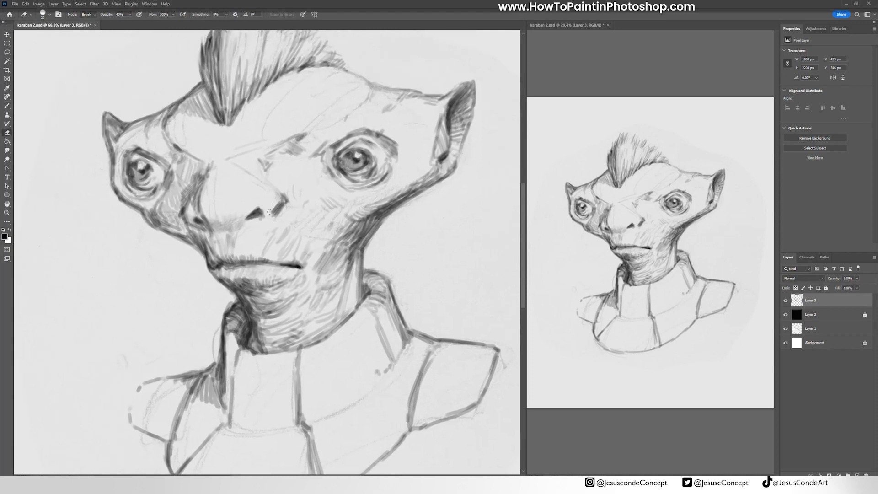
{"action": "key", "text": "b"}
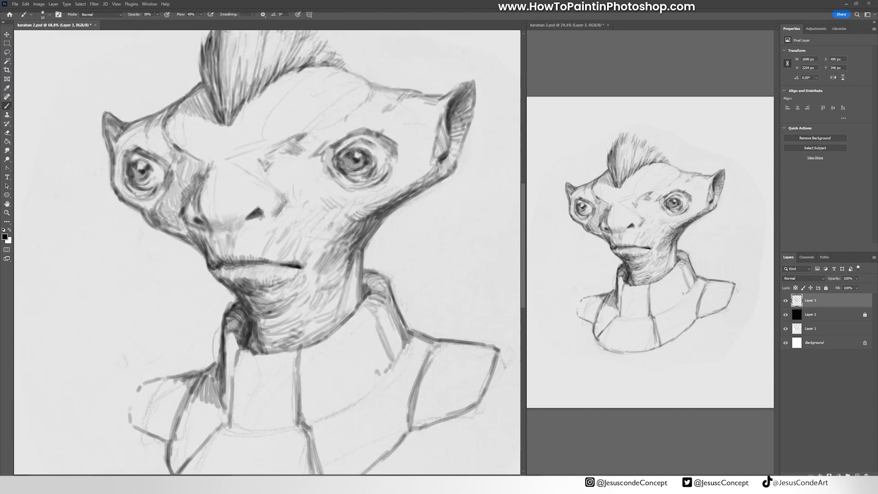
Paint shading around the nostrils on a new layer and merge it into the drawing layer below
{"action": "key", "text": "ctrl+shift+alt+n"}
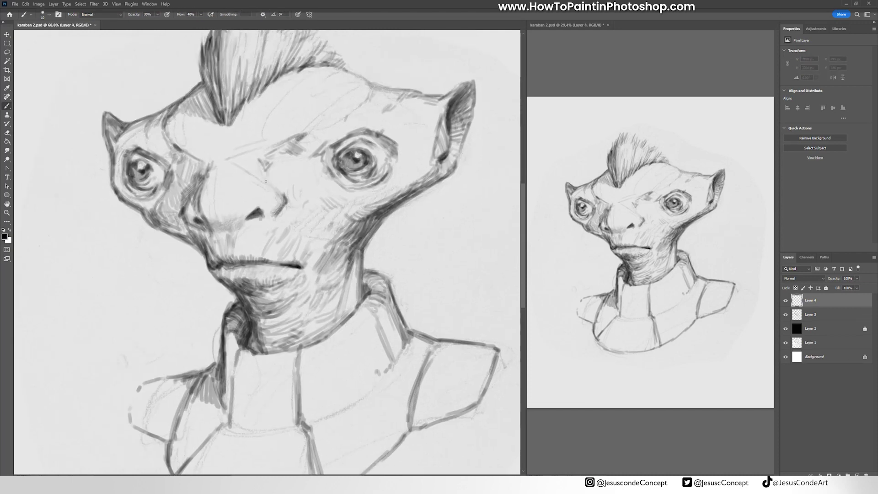
{"action": "left_click_drag", "start_coordinate": [185, 209], "coordinate": [198, 220]}
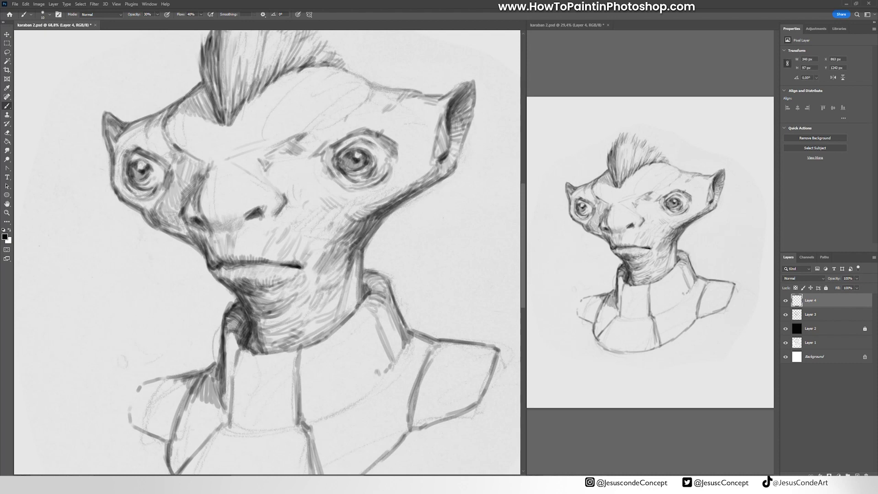
{"action": "key", "text": "e"}
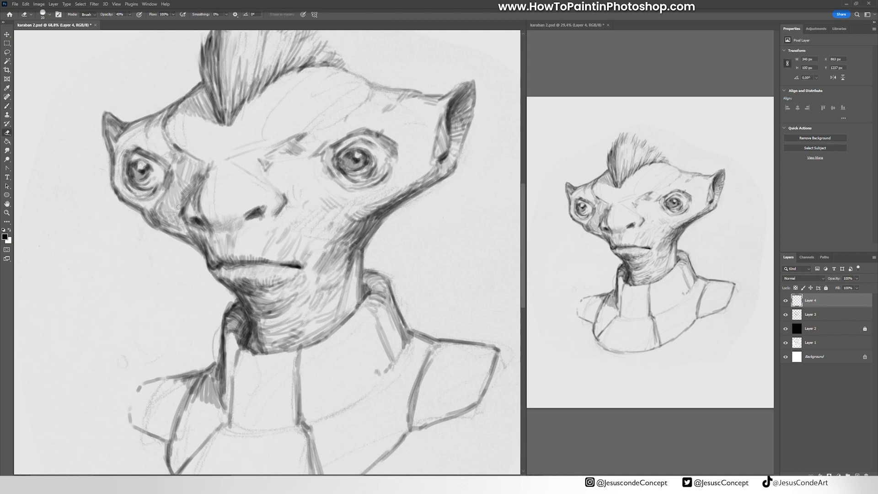
{"action": "key", "text": "ctrl+e"}
Lighten the far edge of the nose with the eraser and paint out the stray lines on its bridge in a light tone
{"action": "mouse_move", "coordinate": [203, 217]}
{"action": "left_mouse_down"}
{"action": "mouse_move", "coordinate": [197, 194]}
{"action": "mouse_move", "coordinate": [191, 205]}
{"action": "mouse_move", "coordinate": [205, 178]}
{"action": "mouse_move", "coordinate": [192, 216]}
{"action": "mouse_move", "coordinate": [202, 222]}
{"action": "mouse_move", "coordinate": [207, 177]}
{"action": "left_mouse_up"}
{"action": "key", "text": "b"}
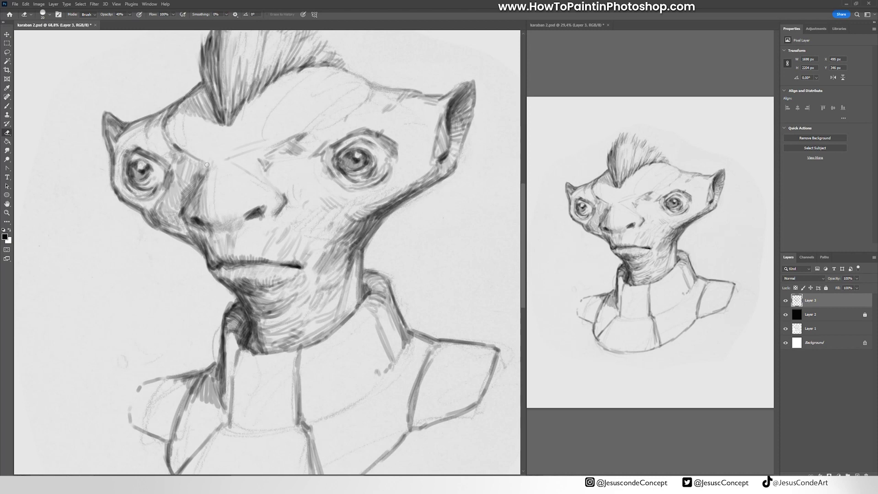
{"action": "key", "text": "b"}
{"action": "key", "text": "x"}
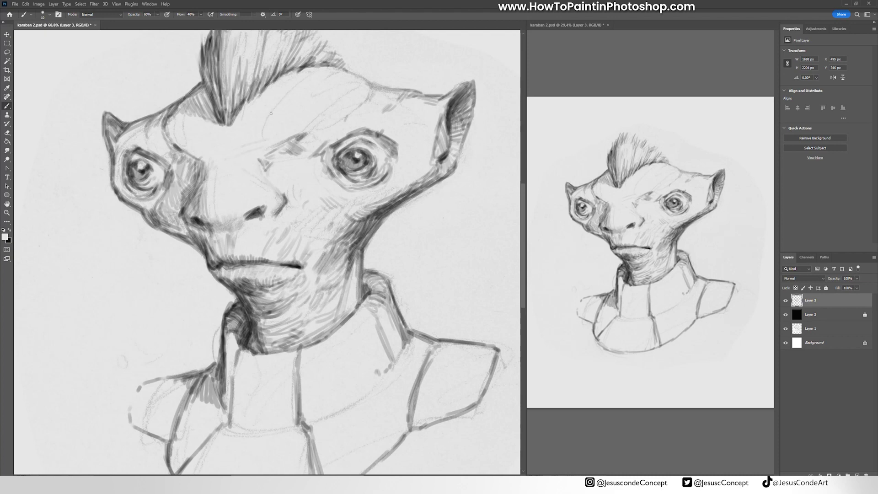
Add a new layer and soften the nose's far edge and near nostril on Layer 3 with the eraser
{"action": "key", "text": "ctrl+shift+alt+n"}
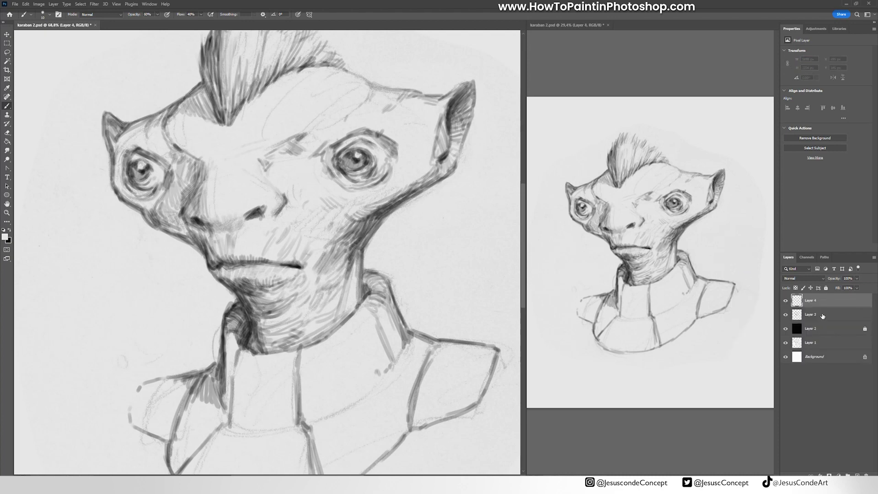
{"action": "key", "text": "e"}
{"action": "key", "text": "alt+bracketleft"}
{"action": "mouse_move", "coordinate": [192, 165]}
{"action": "left_mouse_down"}
{"action": "mouse_move", "coordinate": [191, 192]}
{"action": "mouse_move", "coordinate": [208, 207]}
{"action": "mouse_move", "coordinate": [195, 228]}
{"action": "left_mouse_up"}
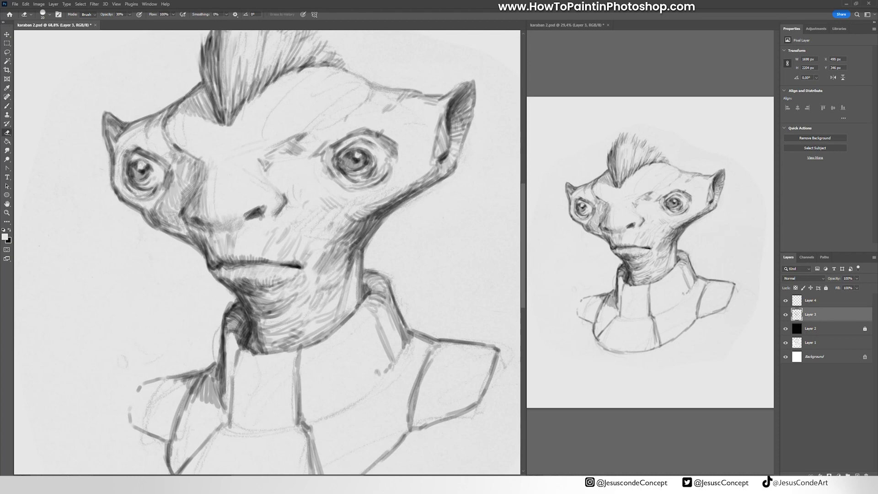
{"action": "left_click_drag", "start_coordinate": [245, 218], "coordinate": [268, 210]}
Redraw the nose tip, nostrils and far nose contour in black on another new layer
{"action": "key", "text": "ctrl+shift+alt+n"}
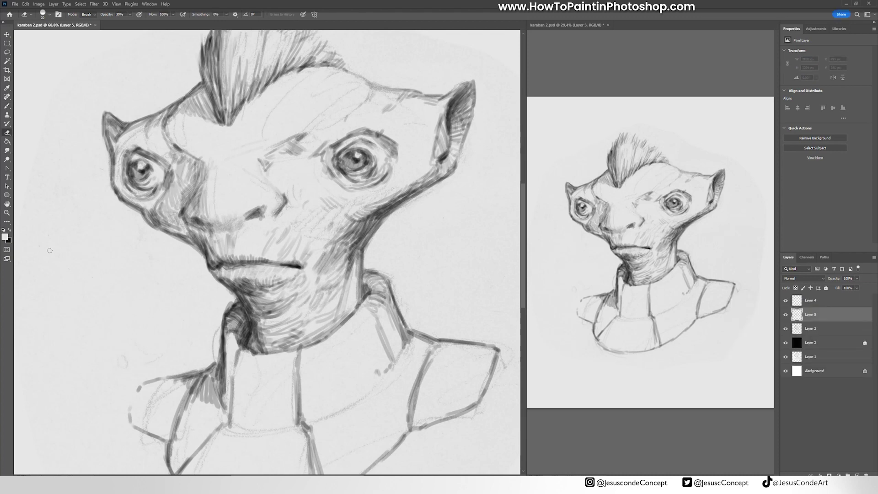
{"action": "key", "text": "x"}
{"action": "key", "text": "b"}
{"action": "mouse_move", "coordinate": [201, 183]}
{"action": "left_mouse_down"}
{"action": "mouse_move", "coordinate": [186, 215]}
{"action": "mouse_move", "coordinate": [254, 210]}
{"action": "mouse_move", "coordinate": [216, 234]}
{"action": "left_mouse_up"}
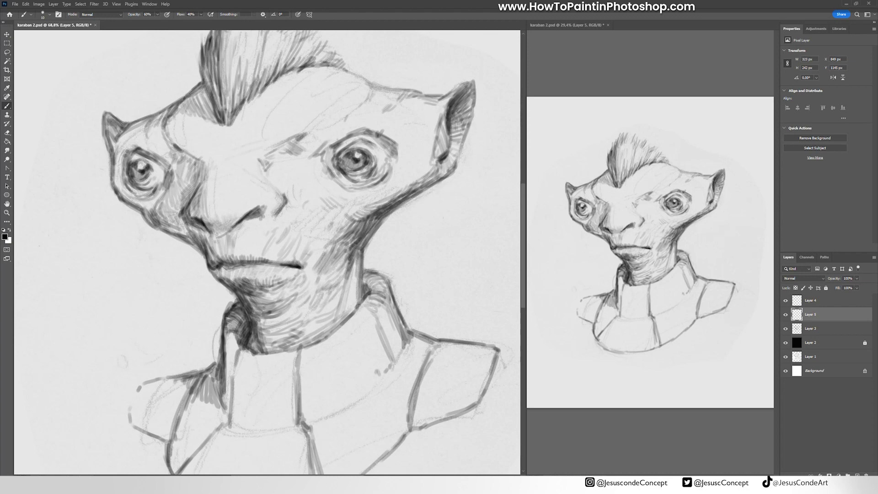
{"action": "key", "text": "e"}
Flip the canvas horizontally and refine the nose tip and nostrils with tones sampled from the drawing
{"action": "key", "text": "ctrl+shift+h"}
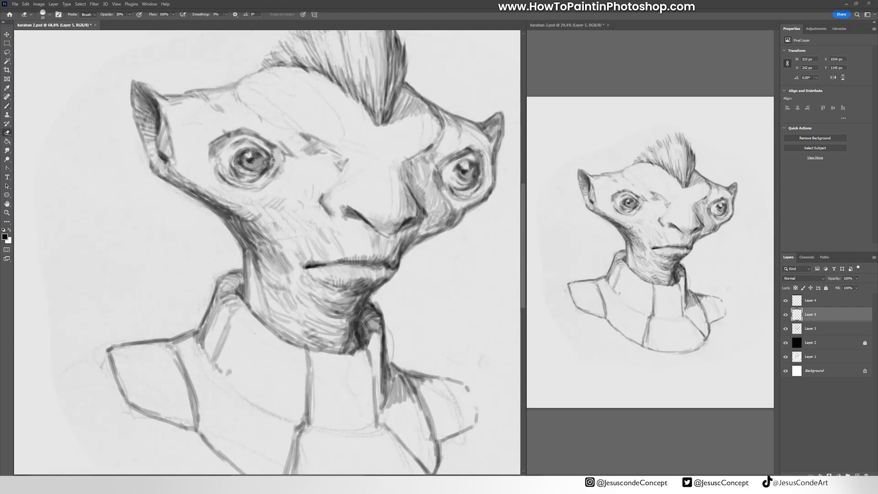
{"action": "key", "text": "b"}
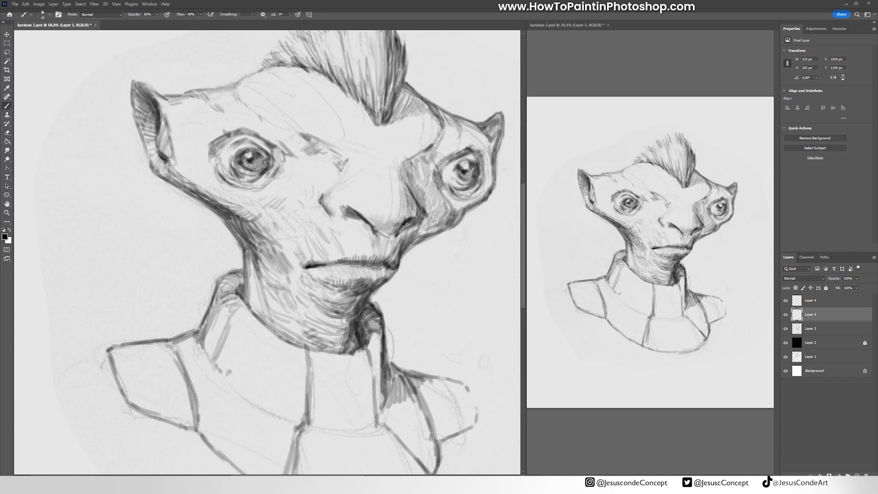
{"action": "left_click", "coordinate": [402, 221], "text": "alt"}
{"action": "left_click", "coordinate": [397, 219], "text": "alt"}
{"action": "left_click_drag", "start_coordinate": [396, 231], "coordinate": [407, 219]}
{"action": "left_click_drag", "start_coordinate": [401, 190], "coordinate": [409, 198]}
{"action": "key", "text": "x"}
{"action": "mouse_move", "coordinate": [349, 209]}
{"action": "left_mouse_down"}
{"action": "mouse_move", "coordinate": [389, 233]}
{"action": "mouse_move", "coordinate": [374, 229]}
{"action": "left_mouse_up"}
Add new layers and darken the line between the lips
{"action": "left_click", "coordinate": [387, 252], "text": "alt"}
{"action": "key", "text": "ctrl+shift+alt+n"}
{"action": "key", "text": "ctrl+shift+alt+n"}
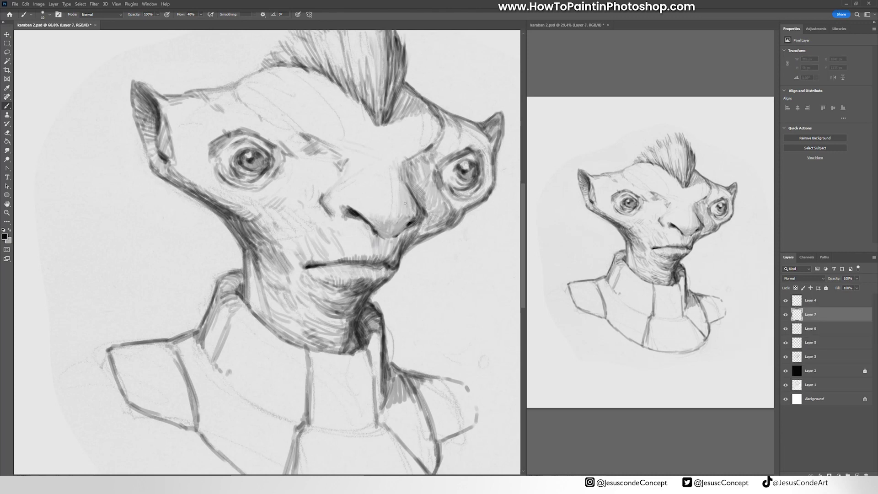
{"action": "mouse_move", "coordinate": [356, 266]}
{"action": "left_mouse_down"}
{"action": "mouse_move", "coordinate": [340, 263]}
{"action": "mouse_move", "coordinate": [379, 264]}
{"action": "left_mouse_up"}
Add a new layer and touch up the area below the mouth with sampled light and grey tones
{"action": "key", "text": "ctrl+shift+alt+n"}
{"action": "left_click", "coordinate": [350, 320], "text": "alt"}
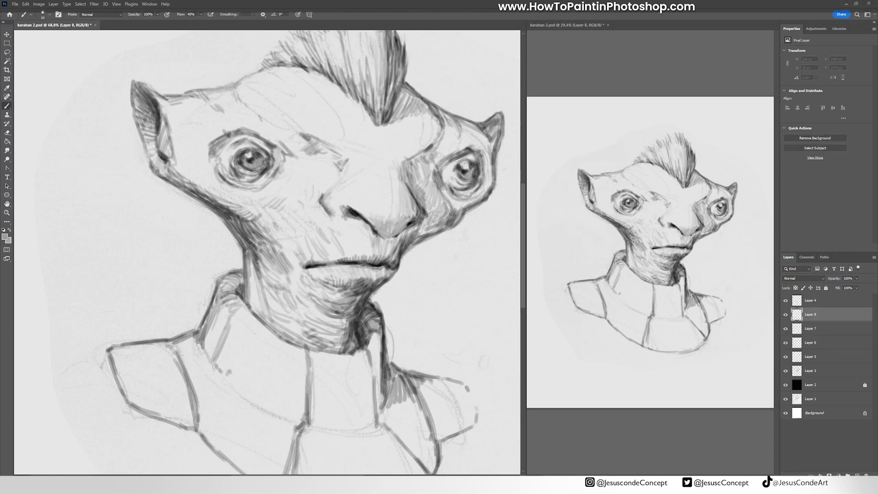
{"action": "mouse_move", "coordinate": [306, 293]}
{"action": "left_mouse_down"}
{"action": "mouse_move", "coordinate": [343, 309]}
{"action": "mouse_move", "coordinate": [297, 306]}
{"action": "mouse_move", "coordinate": [312, 305]}
{"action": "mouse_move", "coordinate": [306, 291]}
{"action": "left_mouse_up"}
{"action": "left_click", "coordinate": [305, 289], "text": "alt"}
{"action": "left_click", "coordinate": [321, 292], "text": "alt"}
{"action": "key", "text": "bracketleft"}
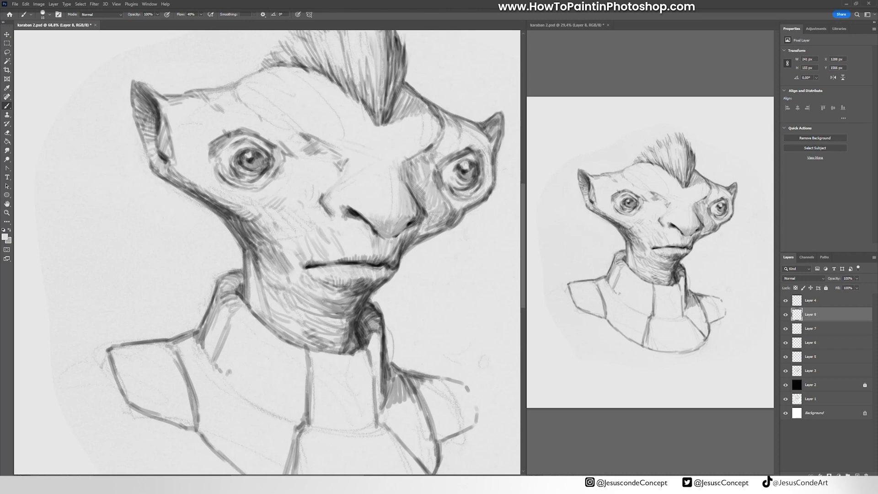
Fill the shadow at the base and outer side of the neck with sampled grey on a new layer
{"action": "left_click", "coordinate": [337, 326], "text": "alt"}
{"action": "key", "text": "ctrl+shift+alt+n"}
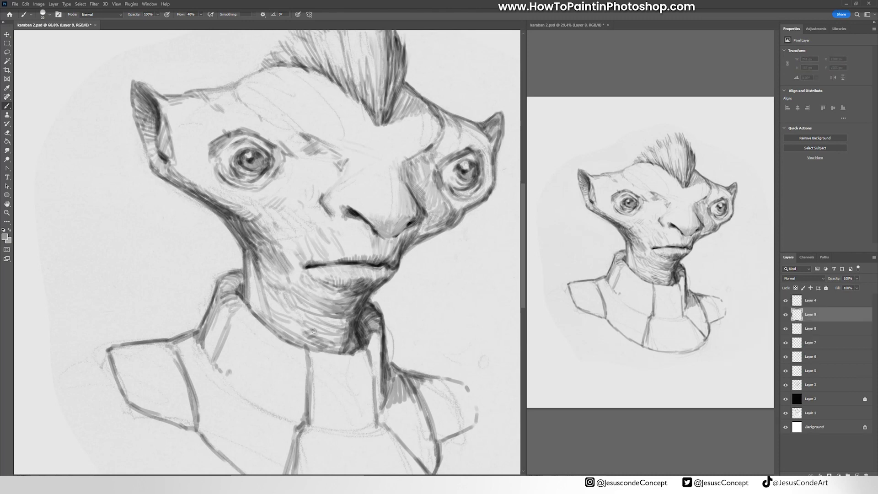
{"action": "left_click_drag", "start_coordinate": [314, 333], "coordinate": [340, 342]}
{"action": "left_click_drag", "start_coordinate": [325, 341], "coordinate": [340, 349]}
{"action": "mouse_move", "coordinate": [316, 323]}
{"action": "left_mouse_down"}
{"action": "mouse_move", "coordinate": [295, 328]}
{"action": "mouse_move", "coordinate": [325, 343]}
{"action": "mouse_move", "coordinate": [296, 327]}
{"action": "mouse_move", "coordinate": [326, 322]}
{"action": "left_mouse_up"}
{"action": "left_click", "coordinate": [298, 327], "text": "alt"}
{"action": "left_click_drag", "start_coordinate": [251, 273], "coordinate": [255, 313]}
{"action": "left_click_drag", "start_coordinate": [255, 300], "coordinate": [260, 314]}
Shade inside the large ear and along the head's upper contour in grey, using 40% brush opacity for the head
{"action": "left_click_drag", "start_coordinate": [229, 192], "coordinate": [236, 241]}
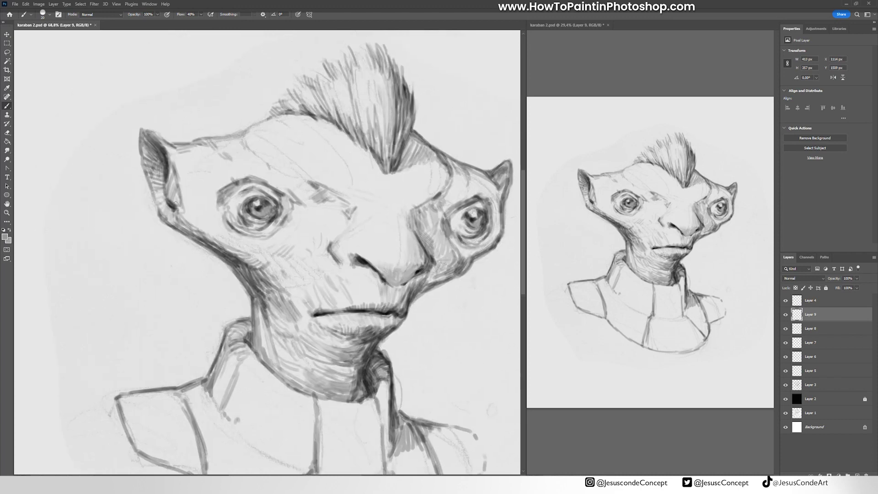
{"action": "left_click_drag", "start_coordinate": [177, 202], "coordinate": [182, 213]}
{"action": "mouse_move", "coordinate": [170, 189]}
{"action": "left_mouse_down"}
{"action": "mouse_move", "coordinate": [162, 172]}
{"action": "mouse_move", "coordinate": [160, 207]}
{"action": "left_mouse_up"}
{"action": "mouse_move", "coordinate": [145, 153]}
{"action": "left_mouse_down"}
{"action": "mouse_move", "coordinate": [168, 185]}
{"action": "mouse_move", "coordinate": [182, 179]}
{"action": "mouse_move", "coordinate": [186, 160]}
{"action": "left_mouse_up"}
{"action": "key", "text": "4"}
{"action": "mouse_move", "coordinate": [187, 161]}
{"action": "left_mouse_down"}
{"action": "mouse_move", "coordinate": [277, 137]}
{"action": "mouse_move", "coordinate": [238, 151]}
{"action": "mouse_move", "coordinate": [248, 152]}
{"action": "mouse_move", "coordinate": [223, 144]}
{"action": "mouse_move", "coordinate": [257, 151]}
{"action": "mouse_move", "coordinate": [268, 124]}
{"action": "mouse_move", "coordinate": [338, 132]}
{"action": "left_mouse_up"}
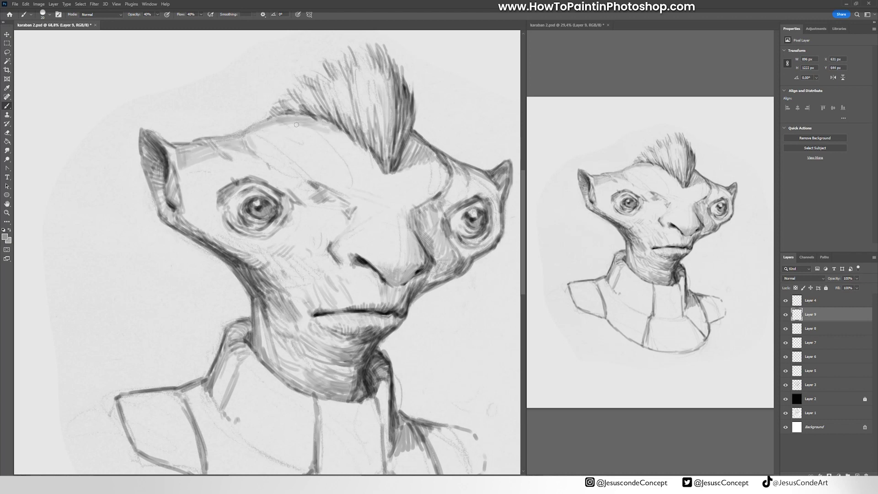
Blend the forehead shadow beside the base of the crest with sampled light and grey tones
{"action": "key", "text": "e"}
{"action": "key", "text": "b"}
{"action": "mouse_move", "coordinate": [413, 165]}
{"action": "left_mouse_down"}
{"action": "mouse_move", "coordinate": [435, 159]}
{"action": "mouse_move", "coordinate": [447, 183]}
{"action": "mouse_move", "coordinate": [425, 170]}
{"action": "mouse_move", "coordinate": [401, 172]}
{"action": "mouse_move", "coordinate": [430, 162]}
{"action": "left_mouse_up"}
{"action": "left_click", "coordinate": [414, 176], "text": "alt"}
{"action": "mouse_move", "coordinate": [409, 168]}
{"action": "left_mouse_down"}
{"action": "mouse_move", "coordinate": [435, 165]}
{"action": "mouse_move", "coordinate": [391, 175]}
{"action": "mouse_move", "coordinate": [418, 168]}
{"action": "mouse_move", "coordinate": [398, 170]}
{"action": "mouse_move", "coordinate": [435, 177]}
{"action": "mouse_move", "coordinate": [441, 163]}
{"action": "mouse_move", "coordinate": [404, 165]}
{"action": "mouse_move", "coordinate": [430, 155]}
{"action": "mouse_move", "coordinate": [435, 169]}
{"action": "mouse_move", "coordinate": [414, 167]}
{"action": "left_mouse_up"}
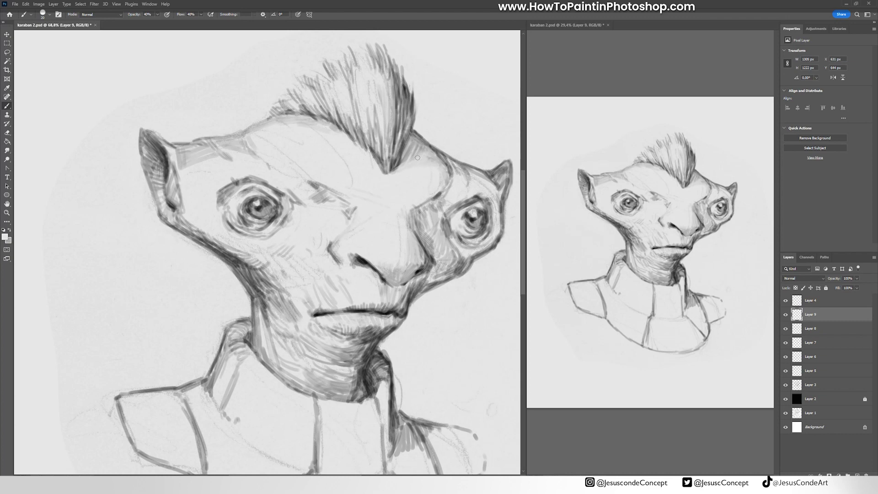
{"action": "key", "text": "ctrl+shift+l"}
{"action": "key", "text": "ctrl+z"}
Smooth the shading on the cheek and along the jaw with sampled tones on a new layer
{"action": "key", "text": "ctrl+shift+alt+n"}
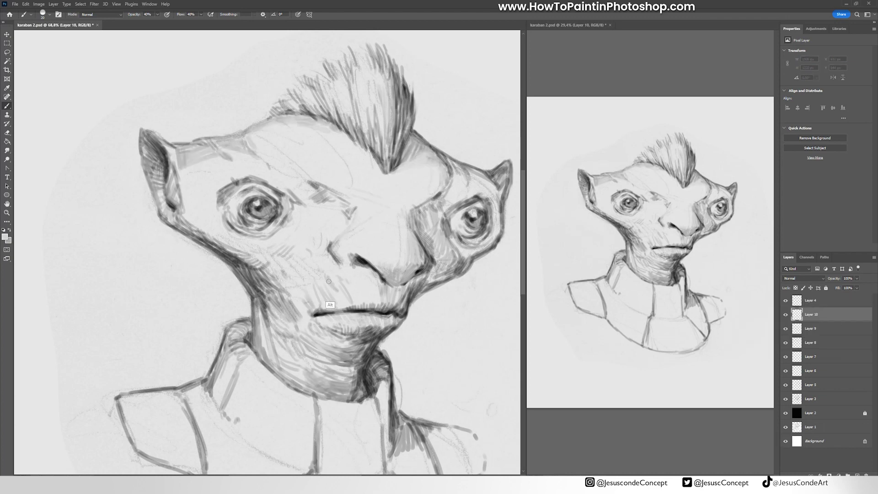
{"action": "left_click", "coordinate": [283, 294], "text": "alt"}
{"action": "left_click", "coordinate": [269, 297], "text": "alt"}
{"action": "left_click_drag", "start_coordinate": [257, 272], "coordinate": [272, 310]}
{"action": "left_click_drag", "start_coordinate": [236, 263], "coordinate": [247, 281]}
Soften the mouth corner and model the lips and chin with tones sampled around the mouth
{"action": "mouse_move", "coordinate": [300, 300]}
{"action": "left_mouse_down"}
{"action": "mouse_move", "coordinate": [297, 311]}
{"action": "mouse_move", "coordinate": [310, 316]}
{"action": "mouse_move", "coordinate": [383, 311]}
{"action": "mouse_move", "coordinate": [366, 304]}
{"action": "mouse_move", "coordinate": [375, 326]}
{"action": "mouse_move", "coordinate": [356, 342]}
{"action": "mouse_move", "coordinate": [339, 331]}
{"action": "mouse_move", "coordinate": [360, 324]}
{"action": "left_mouse_up"}
{"action": "left_click", "coordinate": [315, 316], "text": "alt"}
{"action": "left_click", "coordinate": [298, 313], "text": "alt"}
{"action": "left_click", "coordinate": [309, 334], "text": "alt"}
{"action": "left_click", "coordinate": [357, 321], "text": "alt"}
{"action": "left_click", "coordinate": [365, 350], "text": "alt"}
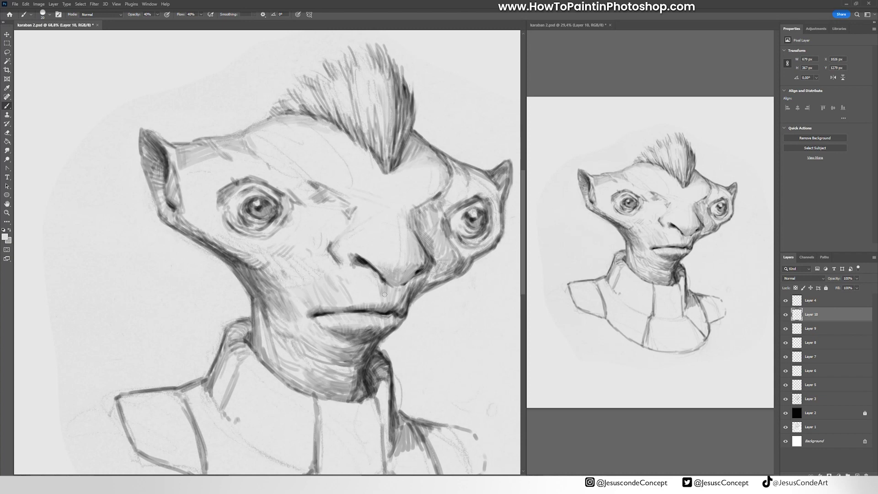
Deepen the shadow around the far eye socket with a sampled dark tone on a new layer
{"action": "key", "text": "ctrl+shift+alt+n"}
{"action": "left_click", "coordinate": [376, 355], "text": "alt"}
{"action": "mouse_move", "coordinate": [418, 208]}
{"action": "left_mouse_down"}
{"action": "mouse_move", "coordinate": [417, 245]}
{"action": "mouse_move", "coordinate": [422, 207]}
{"action": "mouse_move", "coordinate": [454, 170]}
{"action": "mouse_move", "coordinate": [447, 217]}
{"action": "left_mouse_up"}
{"action": "left_click_drag", "start_coordinate": [488, 186], "coordinate": [498, 199]}
{"action": "mouse_move", "coordinate": [498, 197]}
{"action": "left_mouse_down"}
{"action": "mouse_move", "coordinate": [501, 227]}
{"action": "mouse_move", "coordinate": [466, 268]}
{"action": "mouse_move", "coordinate": [416, 291]}
{"action": "mouse_move", "coordinate": [410, 283]}
{"action": "mouse_move", "coordinate": [398, 287]}
{"action": "mouse_move", "coordinate": [434, 266]}
{"action": "left_mouse_up"}
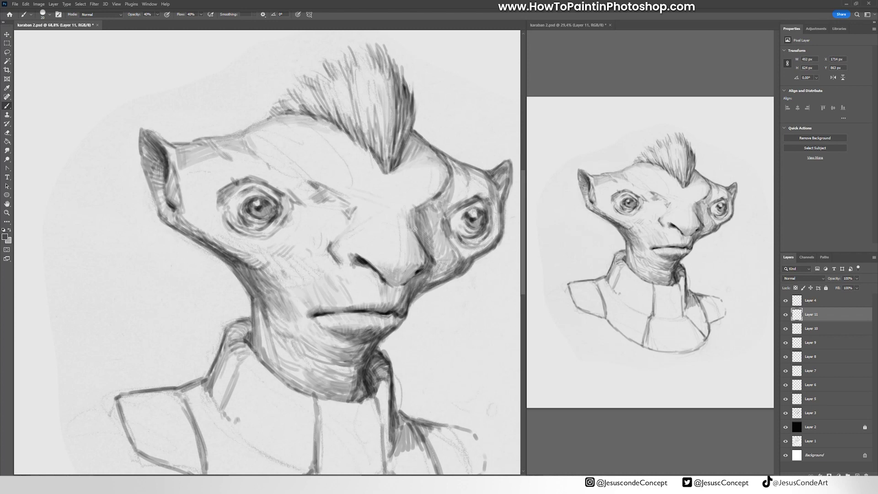
Create a layer at the top of the stack and draw contour lines across the nose bridge with a smaller brush
{"action": "key", "text": "ctrl+shift+alt+n"}
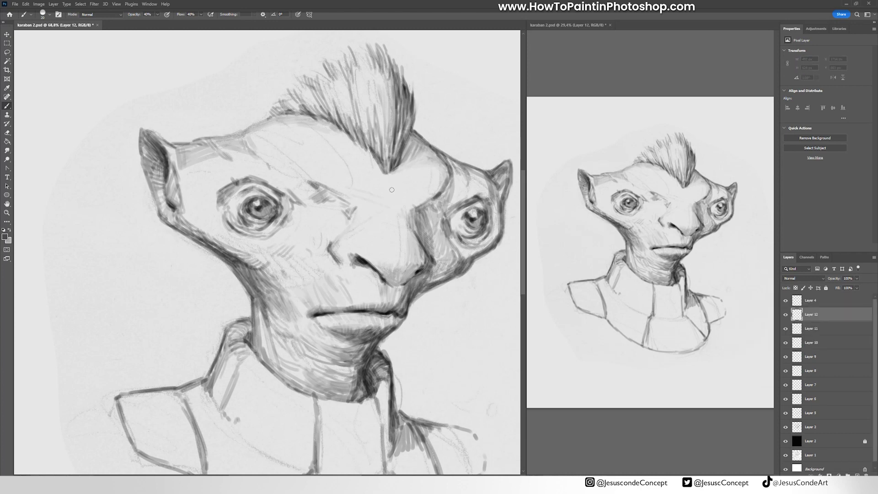
{"action": "left_click", "coordinate": [812, 302]}
{"action": "key", "text": "ctrl+shift+alt+n"}
{"action": "key", "text": "bracketleft"}
{"action": "key", "text": "bracketleft"}
{"action": "mouse_move", "coordinate": [331, 244]}
{"action": "left_mouse_down"}
{"action": "mouse_move", "coordinate": [379, 223]}
{"action": "mouse_move", "coordinate": [355, 222]}
{"action": "mouse_move", "coordinate": [403, 207]}
{"action": "mouse_move", "coordinate": [419, 220]}
{"action": "mouse_move", "coordinate": [424, 244]}
{"action": "left_mouse_up"}
{"action": "left_click", "coordinate": [363, 259], "text": "alt"}
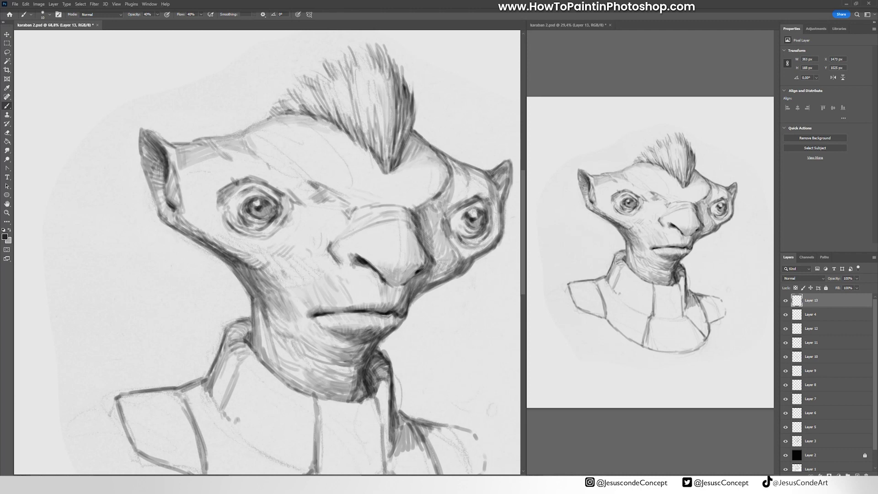
Strengthen the far brow shadow and draw wrinkle lines across the forehead on both sides of the crest
{"action": "mouse_move", "coordinate": [428, 202]}
{"action": "left_mouse_down"}
{"action": "mouse_move", "coordinate": [463, 153]}
{"action": "mouse_move", "coordinate": [419, 239]}
{"action": "mouse_move", "coordinate": [430, 193]}
{"action": "mouse_move", "coordinate": [428, 236]}
{"action": "mouse_move", "coordinate": [425, 226]}
{"action": "mouse_move", "coordinate": [435, 251]}
{"action": "mouse_move", "coordinate": [438, 224]}
{"action": "left_mouse_up"}
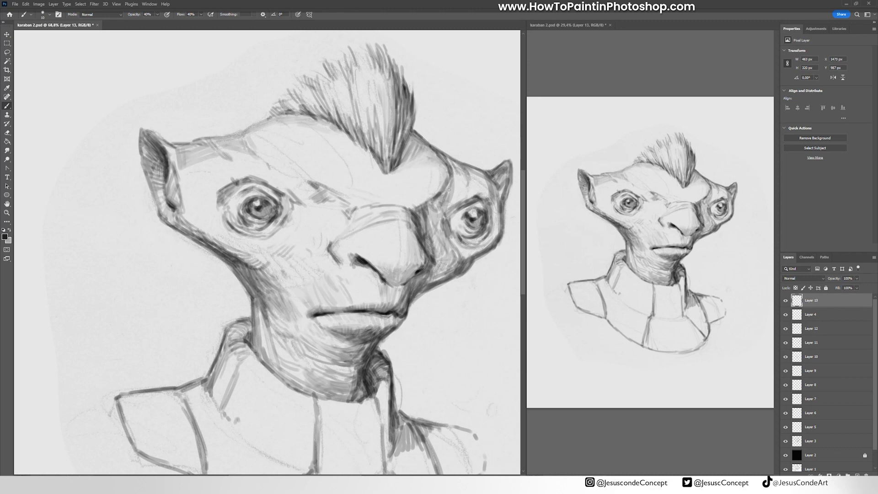
{"action": "left_click_drag", "start_coordinate": [450, 179], "coordinate": [441, 206]}
{"action": "left_click_drag", "start_coordinate": [417, 141], "coordinate": [428, 183]}
{"action": "mouse_move", "coordinate": [309, 124]}
{"action": "left_mouse_down"}
{"action": "mouse_move", "coordinate": [334, 147]}
{"action": "mouse_move", "coordinate": [351, 178]}
{"action": "left_mouse_up"}
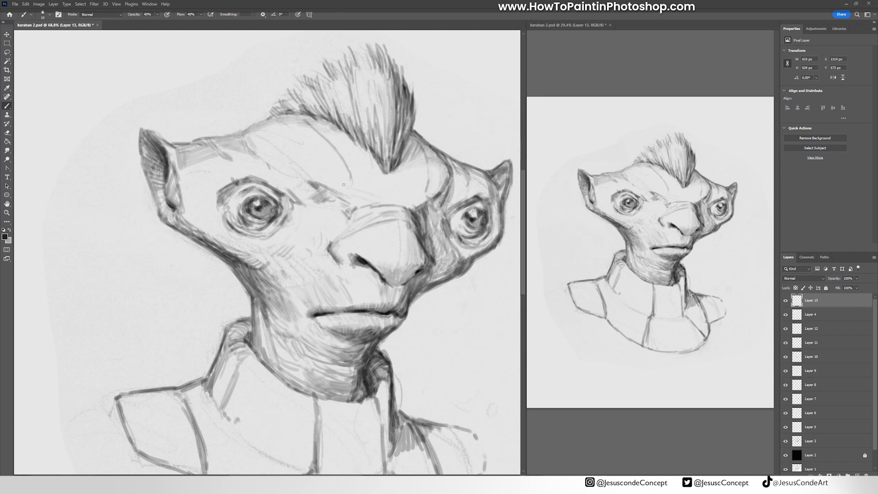
{"action": "mouse_move", "coordinate": [261, 131]}
{"action": "left_mouse_down"}
{"action": "mouse_move", "coordinate": [299, 162]}
{"action": "mouse_move", "coordinate": [279, 152]}
{"action": "left_mouse_up"}
{"action": "left_click_drag", "start_coordinate": [304, 119], "coordinate": [316, 129]}
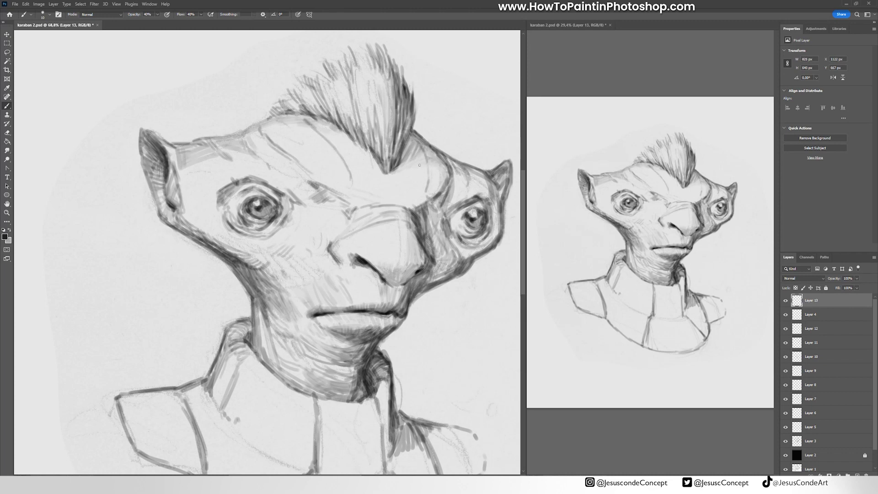
{"action": "left_click_drag", "start_coordinate": [425, 159], "coordinate": [422, 191]}
Add dark accents to the jaw and neck and paint faint creases around the near eye
{"action": "mouse_move", "coordinate": [271, 288]}
{"action": "left_mouse_down"}
{"action": "mouse_move", "coordinate": [248, 269]}
{"action": "mouse_move", "coordinate": [280, 295]}
{"action": "mouse_move", "coordinate": [292, 334]}
{"action": "mouse_move", "coordinate": [286, 379]}
{"action": "left_mouse_up"}
{"action": "mouse_move", "coordinate": [359, 376]}
{"action": "left_mouse_down"}
{"action": "mouse_move", "coordinate": [354, 403]}
{"action": "mouse_move", "coordinate": [360, 386]}
{"action": "left_mouse_up"}
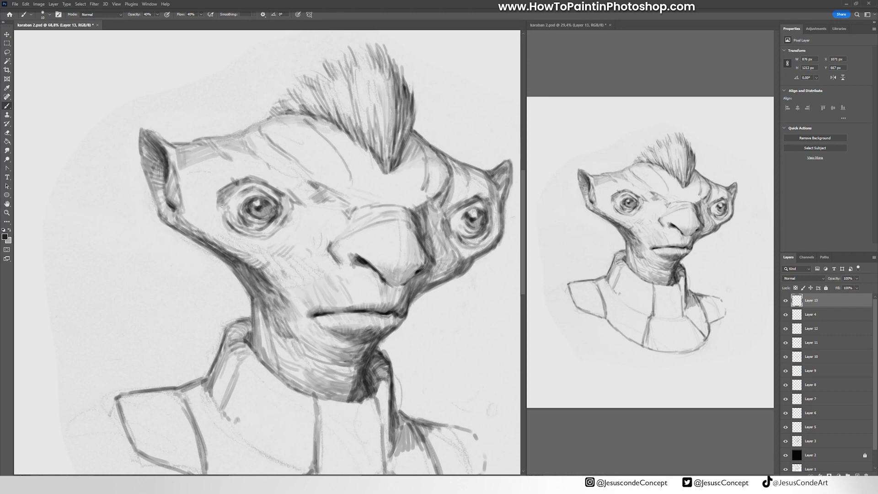
{"action": "left_click_drag", "start_coordinate": [222, 206], "coordinate": [209, 194]}
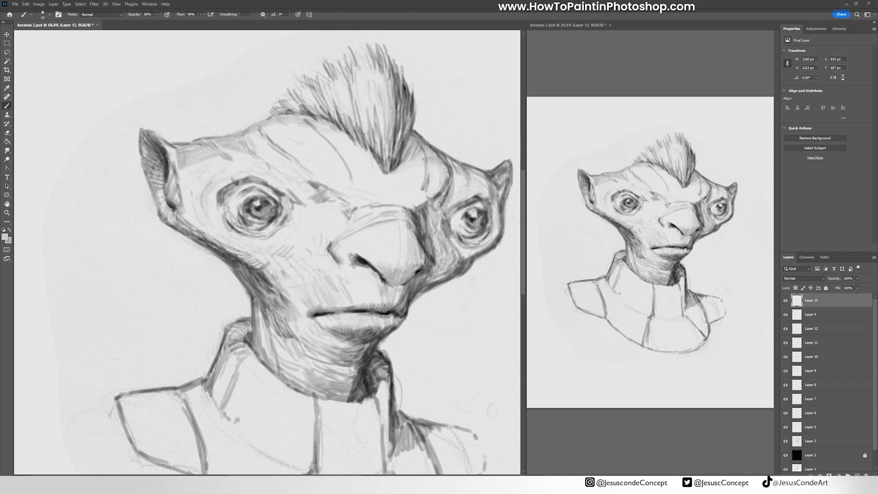
Flip the canvas horizontally, add Layer 14 at the top of the stack and reset the painting colours to default
{"action": "key", "text": "ctrl+shift+h"}
{"action": "key", "text": "ctrl+shift+n"}
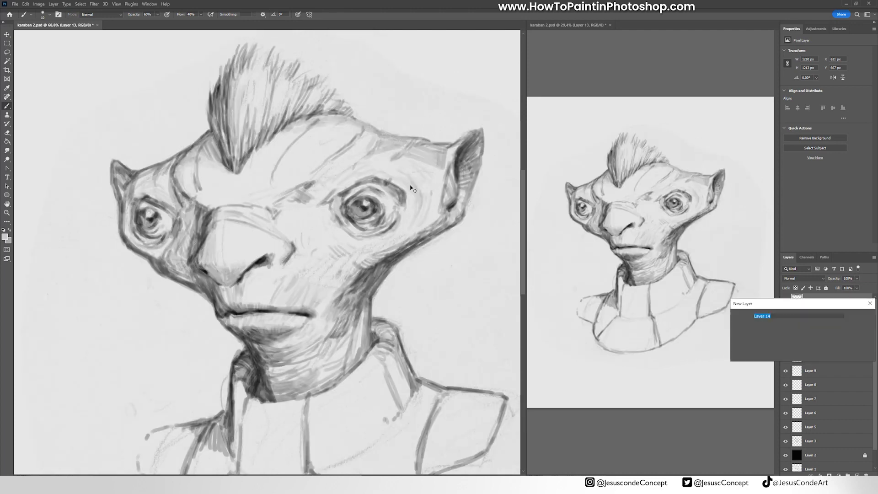
{"action": "key", "text": "Return"}
{"action": "left_click", "coordinate": [4, 229]}
Paint a dark shadow where the neck meets the inside of the near collar, sampling tones from the drawing
{"action": "mouse_move", "coordinate": [350, 368]}
{"action": "left_mouse_down"}
{"action": "mouse_move", "coordinate": [339, 379]}
{"action": "mouse_move", "coordinate": [370, 344]}
{"action": "mouse_move", "coordinate": [320, 396]}
{"action": "mouse_move", "coordinate": [377, 343]}
{"action": "mouse_move", "coordinate": [354, 369]}
{"action": "mouse_move", "coordinate": [371, 351]}
{"action": "mouse_move", "coordinate": [364, 355]}
{"action": "mouse_move", "coordinate": [365, 319]}
{"action": "left_mouse_up"}
{"action": "left_click", "coordinate": [362, 357], "text": "alt"}
{"action": "left_click", "coordinate": [375, 348], "text": "alt"}
{"action": "left_click", "coordinate": [361, 352], "text": "alt"}
{"action": "left_click", "coordinate": [316, 405], "text": "alt"}
{"action": "left_click_drag", "start_coordinate": [328, 391], "coordinate": [312, 396]}
{"action": "left_click_drag", "start_coordinate": [380, 371], "coordinate": [374, 307]}
{"action": "left_click", "coordinate": [397, 307], "text": "alt"}
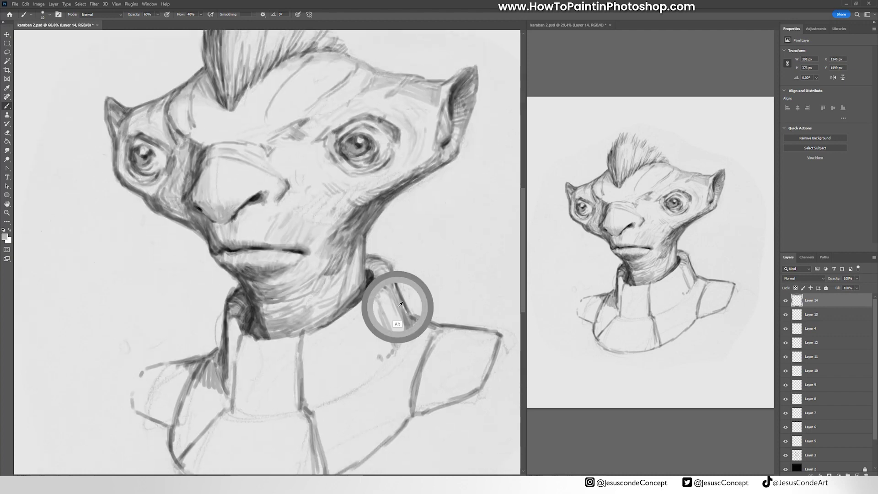
Save the file and shade both shoulder pads and the lower chest plates with light grey strokes on a new layer
{"action": "key", "text": "ctrl+shift+alt+n"}
{"action": "left_click_drag", "start_coordinate": [384, 275], "coordinate": [380, 229]}
{"action": "key", "text": "ctrl+s"}
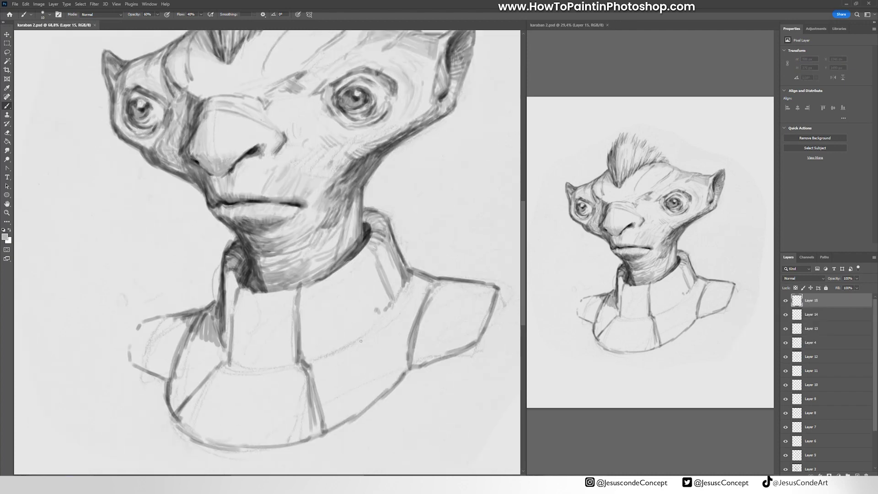
{"action": "mouse_move", "coordinate": [342, 381]}
{"action": "left_mouse_down"}
{"action": "mouse_move", "coordinate": [341, 405]}
{"action": "mouse_move", "coordinate": [326, 403]}
{"action": "mouse_move", "coordinate": [380, 393]}
{"action": "mouse_move", "coordinate": [466, 338]}
{"action": "mouse_move", "coordinate": [417, 354]}
{"action": "mouse_move", "coordinate": [468, 335]}
{"action": "mouse_move", "coordinate": [488, 303]}
{"action": "mouse_move", "coordinate": [444, 283]}
{"action": "mouse_move", "coordinate": [428, 298]}
{"action": "left_mouse_up"}
{"action": "mouse_move", "coordinate": [191, 408]}
{"action": "left_mouse_down"}
{"action": "mouse_move", "coordinate": [203, 393]}
{"action": "mouse_move", "coordinate": [196, 405]}
{"action": "mouse_move", "coordinate": [210, 425]}
{"action": "mouse_move", "coordinate": [228, 402]}
{"action": "mouse_move", "coordinate": [242, 439]}
{"action": "mouse_move", "coordinate": [215, 398]}
{"action": "mouse_move", "coordinate": [180, 375]}
{"action": "mouse_move", "coordinate": [213, 341]}
{"action": "mouse_move", "coordinate": [219, 359]}
{"action": "mouse_move", "coordinate": [176, 395]}
{"action": "mouse_move", "coordinate": [147, 327]}
{"action": "left_mouse_up"}
{"action": "mouse_move", "coordinate": [146, 325]}
{"action": "left_mouse_down"}
{"action": "mouse_move", "coordinate": [136, 359]}
{"action": "mouse_move", "coordinate": [181, 325]}
{"action": "mouse_move", "coordinate": [132, 342]}
{"action": "mouse_move", "coordinate": [167, 341]}
{"action": "left_mouse_up"}
{"action": "key", "text": "e"}
{"action": "key", "text": "b"}
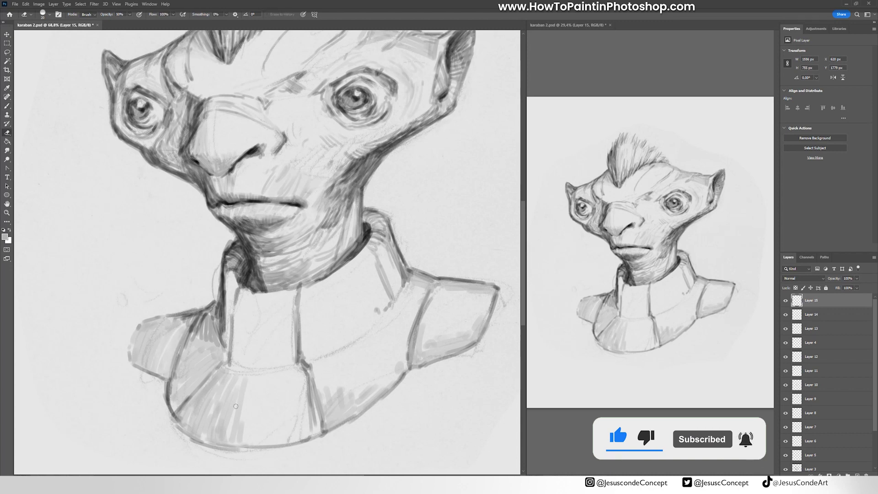
Reinforce the collar edges and the seam below the collar, and shade the collar's near side with sampled greys
{"action": "left_click_drag", "start_coordinate": [227, 341], "coordinate": [231, 269]}
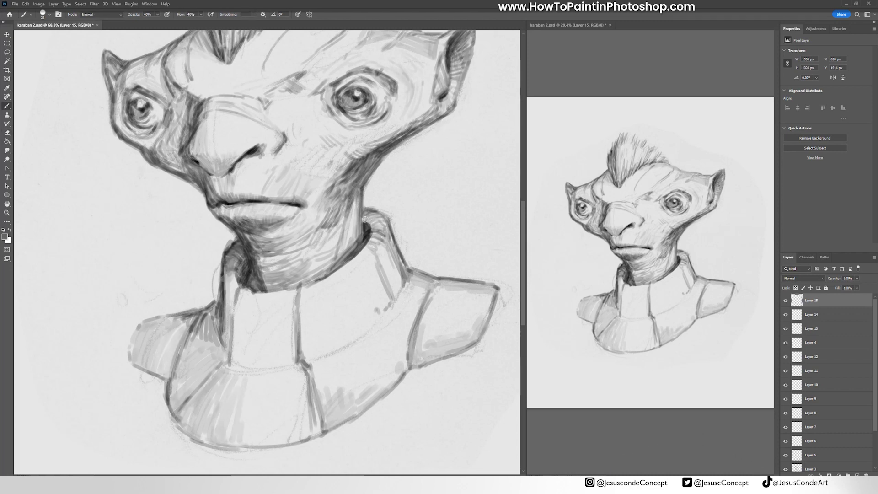
{"action": "left_click_drag", "start_coordinate": [365, 220], "coordinate": [378, 215]}
{"action": "mouse_move", "coordinate": [240, 298]}
{"action": "left_mouse_down"}
{"action": "mouse_move", "coordinate": [234, 360]}
{"action": "mouse_move", "coordinate": [269, 371]}
{"action": "mouse_move", "coordinate": [375, 322]}
{"action": "mouse_move", "coordinate": [403, 287]}
{"action": "left_mouse_up"}
{"action": "left_click_drag", "start_coordinate": [388, 228], "coordinate": [405, 278]}
{"action": "left_click", "coordinate": [400, 275], "text": "alt"}
{"action": "left_click_drag", "start_coordinate": [381, 245], "coordinate": [393, 277]}
{"action": "left_click", "coordinate": [381, 302], "text": "alt"}
{"action": "key", "text": "8"}
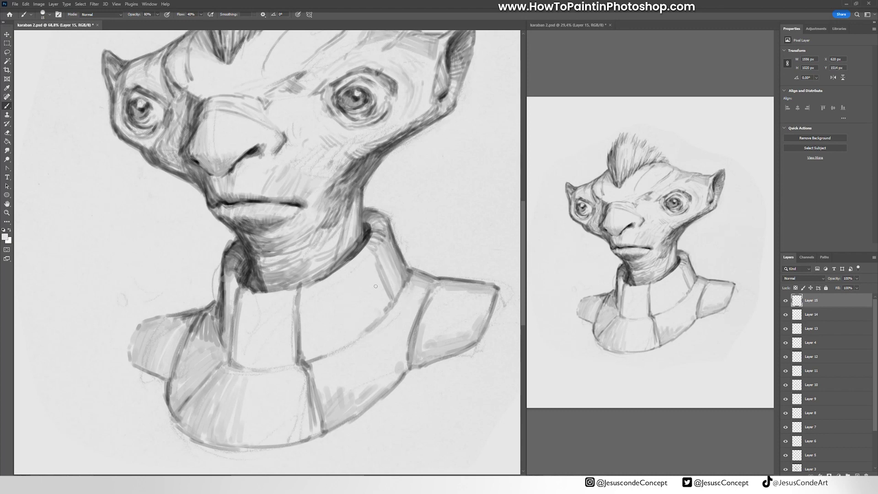
Add a new layer, mark small dashes below the collar's upper rim and darken the front panel and far collar edges
{"action": "left_click", "coordinate": [376, 224], "text": "alt"}
{"action": "key", "text": "ctrl+shift+alt+n"}
{"action": "left_click_drag", "start_coordinate": [367, 253], "coordinate": [371, 260]}
{"action": "mouse_move", "coordinate": [244, 300]}
{"action": "left_mouse_down"}
{"action": "mouse_move", "coordinate": [231, 296]}
{"action": "mouse_move", "coordinate": [229, 358]}
{"action": "left_mouse_up"}
{"action": "left_click", "coordinate": [227, 284], "text": "alt"}
{"action": "left_click", "coordinate": [219, 309], "text": "alt"}
{"action": "mouse_move", "coordinate": [216, 305]}
{"action": "left_mouse_down"}
{"action": "mouse_move", "coordinate": [219, 327]}
{"action": "mouse_move", "coordinate": [204, 326]}
{"action": "mouse_move", "coordinate": [212, 336]}
{"action": "mouse_move", "coordinate": [192, 314]}
{"action": "mouse_move", "coordinate": [216, 303]}
{"action": "left_mouse_up"}
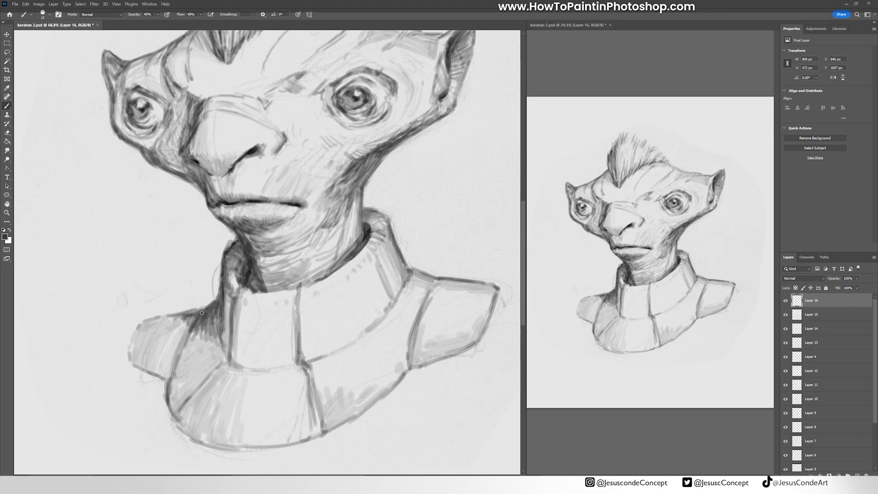
Draw a small rounded joint beside each shoulder pad and strengthen the contours of the shoulders and collar
{"action": "left_click_drag", "start_coordinate": [250, 195], "coordinate": [244, 234]}
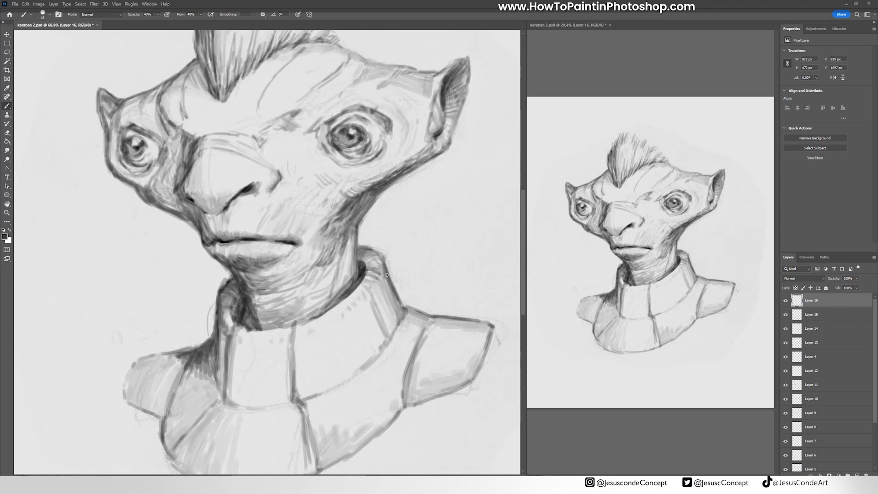
{"action": "mouse_move", "coordinate": [387, 275]}
{"action": "left_mouse_down"}
{"action": "mouse_move", "coordinate": [401, 307]}
{"action": "mouse_move", "coordinate": [429, 325]}
{"action": "mouse_move", "coordinate": [454, 323]}
{"action": "mouse_move", "coordinate": [431, 284]}
{"action": "left_mouse_up"}
{"action": "left_click_drag", "start_coordinate": [382, 328], "coordinate": [379, 355]}
{"action": "left_click_drag", "start_coordinate": [152, 352], "coordinate": [151, 374]}
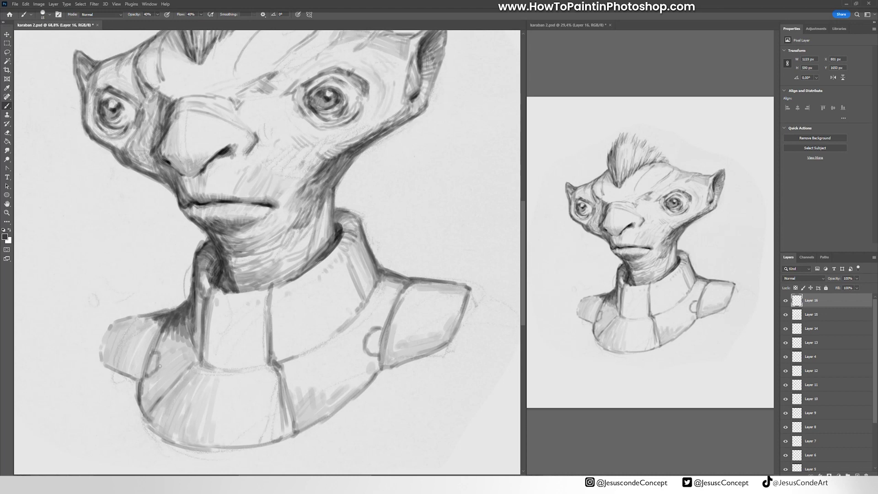
{"action": "left_click_drag", "start_coordinate": [116, 322], "coordinate": [104, 338]}
{"action": "left_click_drag", "start_coordinate": [377, 207], "coordinate": [392, 199]}
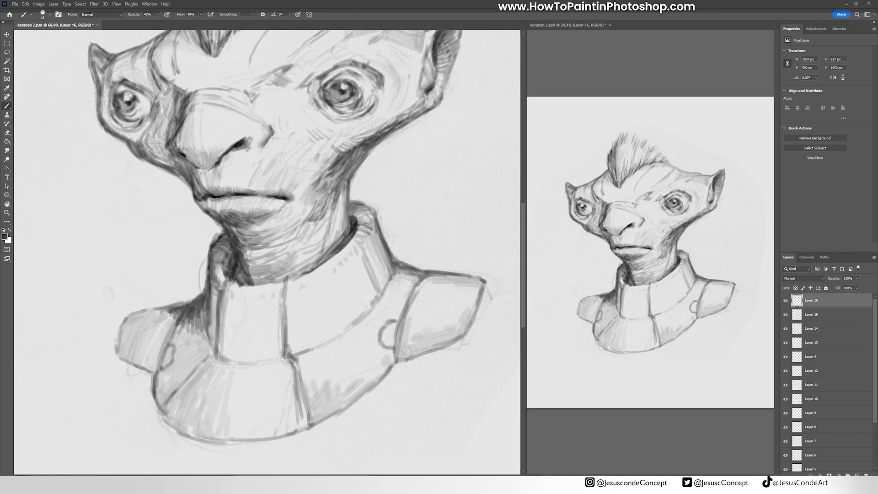
Place dark fastener dots on both sides of the collar and reinforce the seam of its front panel
{"action": "left_click", "coordinate": [307, 330]}
{"action": "key", "text": "e"}
{"action": "key", "text": "b"}
{"action": "left_click_drag", "start_coordinate": [282, 283], "coordinate": [282, 317]}
{"action": "left_click_drag", "start_coordinate": [285, 299], "coordinate": [284, 351]}
{"action": "left_click", "coordinate": [278, 303], "text": "alt"}
{"action": "left_click", "coordinate": [301, 273], "text": "alt"}
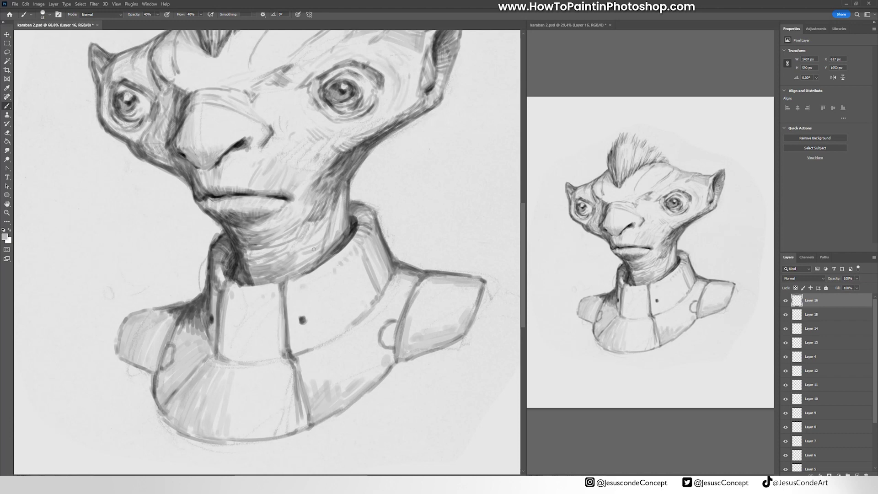
Create a new layer and shade the collar's front panel with light vertical strokes along both sides
{"action": "key", "text": "ctrl+shift+alt+n"}
{"action": "left_click_drag", "start_coordinate": [293, 323], "coordinate": [300, 350]}
{"action": "left_click_drag", "start_coordinate": [274, 300], "coordinate": [280, 346]}
{"action": "left_click_drag", "start_coordinate": [273, 305], "coordinate": [275, 354]}
{"action": "left_click_drag", "start_coordinate": [243, 311], "coordinate": [242, 360]}
{"action": "left_click_drag", "start_coordinate": [235, 300], "coordinate": [233, 355]}
{"action": "mouse_move", "coordinate": [229, 297]}
{"action": "left_mouse_down"}
{"action": "mouse_move", "coordinate": [228, 359]}
{"action": "mouse_move", "coordinate": [233, 351]}
{"action": "left_mouse_up"}
{"action": "key", "text": "e"}
{"action": "key", "text": "b"}
Undo the last chest stroke and darken the two seams of the central chest plate at 70% brush opacity
{"action": "left_click_drag", "start_coordinate": [274, 372], "coordinate": [287, 409]}
{"action": "left_click_drag", "start_coordinate": [286, 369], "coordinate": [304, 414]}
{"action": "key", "text": "ctrl+z"}
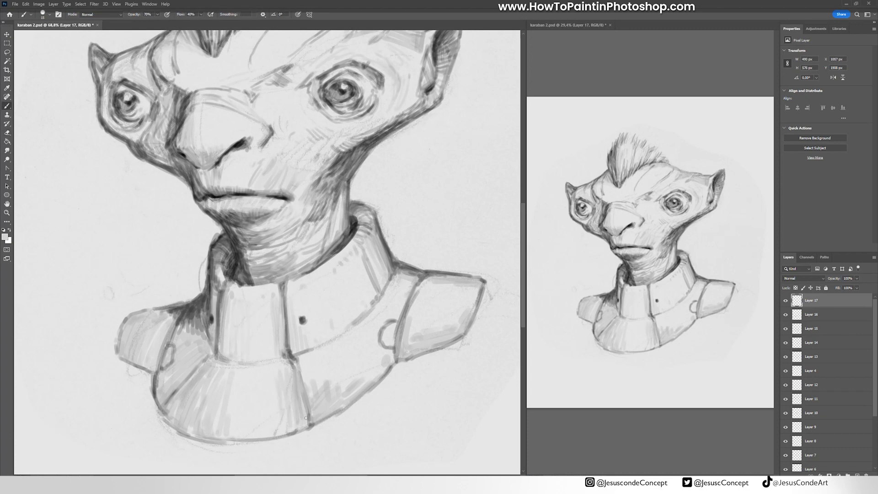
{"action": "key", "text": "7"}
{"action": "left_click_drag", "start_coordinate": [295, 355], "coordinate": [310, 424]}
{"action": "left_click_drag", "start_coordinate": [164, 406], "coordinate": [196, 371]}
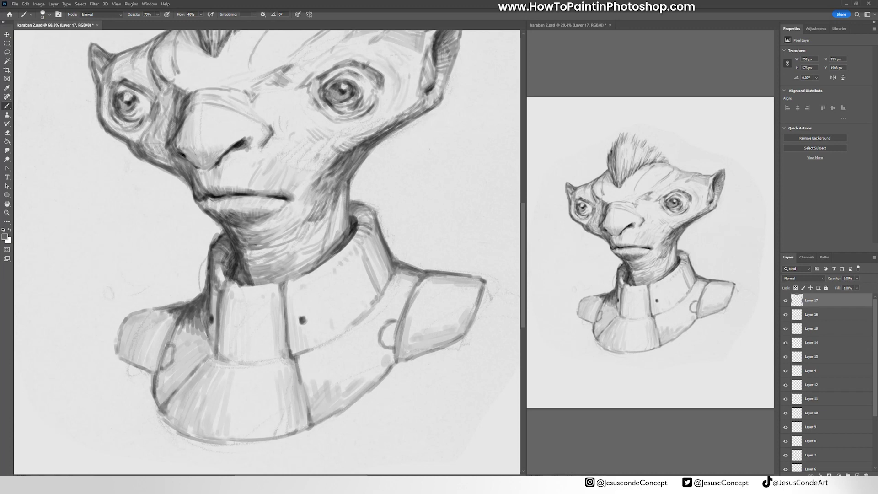
Paint out the central chest plate's lower edge with the background tone, using a larger brush at 100% opacity
{"action": "mouse_move", "coordinate": [209, 450]}
{"action": "left_mouse_down"}
{"action": "mouse_move", "coordinate": [235, 410]}
{"action": "mouse_move", "coordinate": [265, 390]}
{"action": "mouse_move", "coordinate": [257, 412]}
{"action": "mouse_move", "coordinate": [272, 388]}
{"action": "left_mouse_up"}
{"action": "left_click", "coordinate": [228, 433], "text": "alt"}
{"action": "key", "text": "0"}
{"action": "key", "text": "bracketright"}
{"action": "key", "text": "bracketright"}
{"action": "key", "text": "bracketright"}
{"action": "key", "text": "bracketright"}
{"action": "key", "text": "bracketright"}
{"action": "key", "text": "bracketright"}
{"action": "key", "text": "bracketright"}
{"action": "left_click", "coordinate": [237, 279], "text": "alt"}
{"action": "left_click", "coordinate": [238, 279], "text": "alt"}
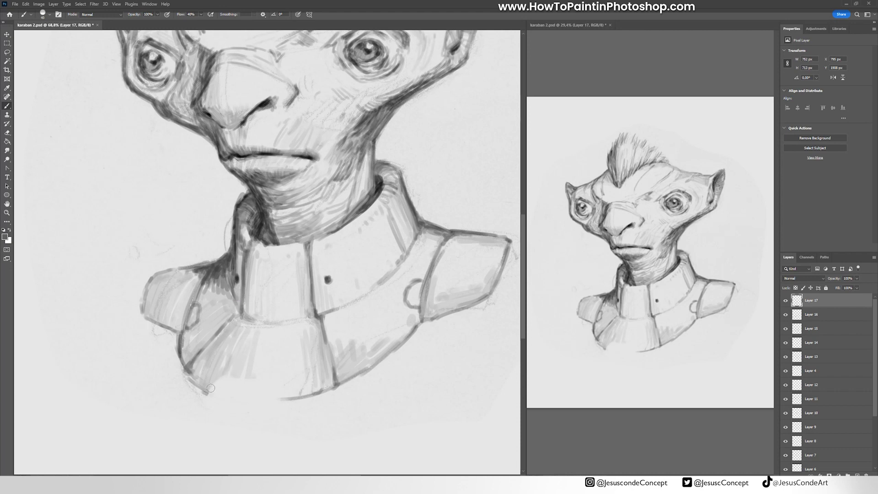
Redraw the central chest plate's lower edge with a notch cut into its middle and angled corners
{"action": "mouse_move", "coordinate": [209, 392]}
{"action": "left_mouse_down"}
{"action": "mouse_move", "coordinate": [225, 375]}
{"action": "mouse_move", "coordinate": [274, 378]}
{"action": "mouse_move", "coordinate": [282, 400]}
{"action": "left_mouse_up"}
{"action": "left_click_drag", "start_coordinate": [280, 399], "coordinate": [336, 388]}
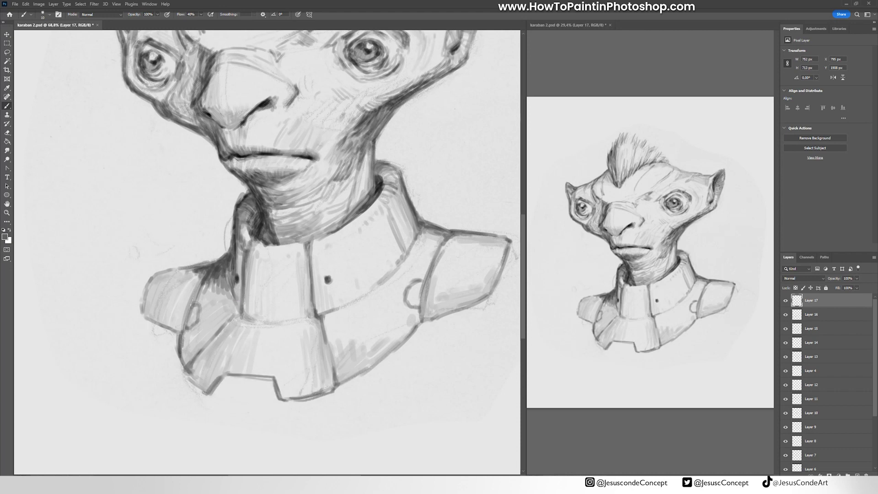
{"action": "mouse_move", "coordinate": [206, 393]}
{"action": "left_mouse_down"}
{"action": "mouse_move", "coordinate": [187, 378]}
{"action": "mouse_move", "coordinate": [201, 369]}
{"action": "mouse_move", "coordinate": [188, 376]}
{"action": "mouse_move", "coordinate": [224, 328]}
{"action": "left_mouse_up"}
{"action": "left_click_drag", "start_coordinate": [319, 340], "coordinate": [314, 320]}
Add a new layer and darken the far edge of the collar's front panel at 40% brush opacity
{"action": "key", "text": "ctrl+shift+alt+n"}
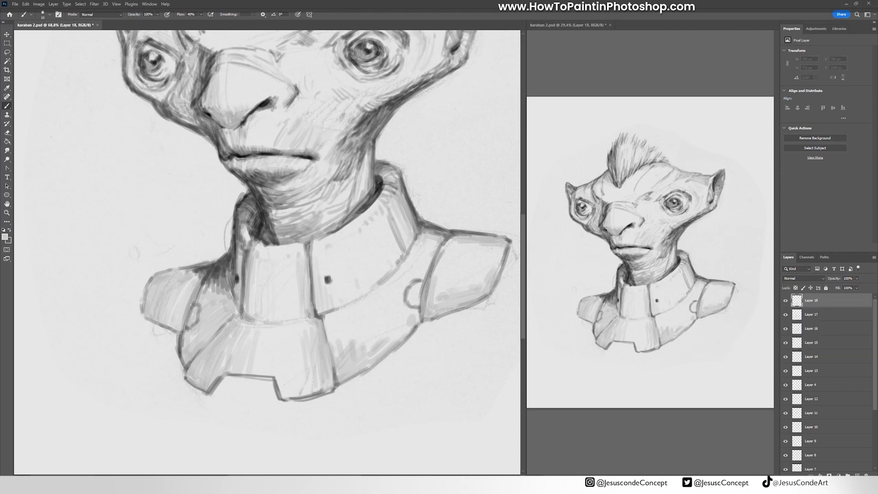
{"action": "left_click", "coordinate": [4, 231]}
{"action": "key", "text": "4"}
{"action": "left_click_drag", "start_coordinate": [238, 296], "coordinate": [240, 314]}
{"action": "mouse_move", "coordinate": [243, 276]}
{"action": "left_mouse_down"}
{"action": "mouse_move", "coordinate": [233, 294]}
{"action": "mouse_move", "coordinate": [238, 309]}
{"action": "mouse_move", "coordinate": [233, 243]}
{"action": "left_mouse_up"}
Paint over the stray sketch line outside the far side of the collar with a light background tone
{"action": "mouse_move", "coordinate": [260, 175]}
{"action": "left_mouse_down"}
{"action": "mouse_move", "coordinate": [252, 264]}
{"action": "mouse_move", "coordinate": [230, 293]}
{"action": "left_mouse_up"}
{"action": "key", "text": "x"}
{"action": "left_click", "coordinate": [227, 293], "text": "alt"}
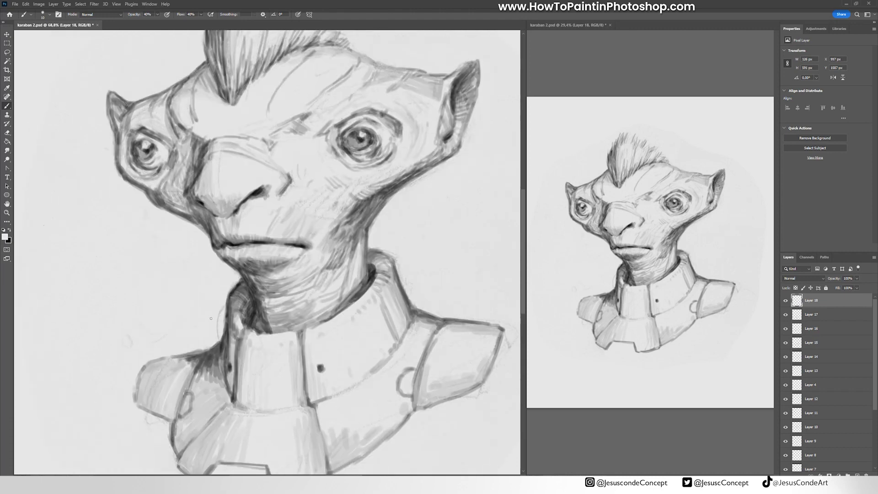
{"action": "left_click_drag", "start_coordinate": [245, 315], "coordinate": [252, 291]}
{"action": "scroll", "coordinate": [361, 240], "scroll_direction": "up", "scroll_amount": 1}
Create a new layer and refine the nose tip and far nostril with sampled dark and light tones
{"action": "key", "text": "ctrl+shift+alt+n"}
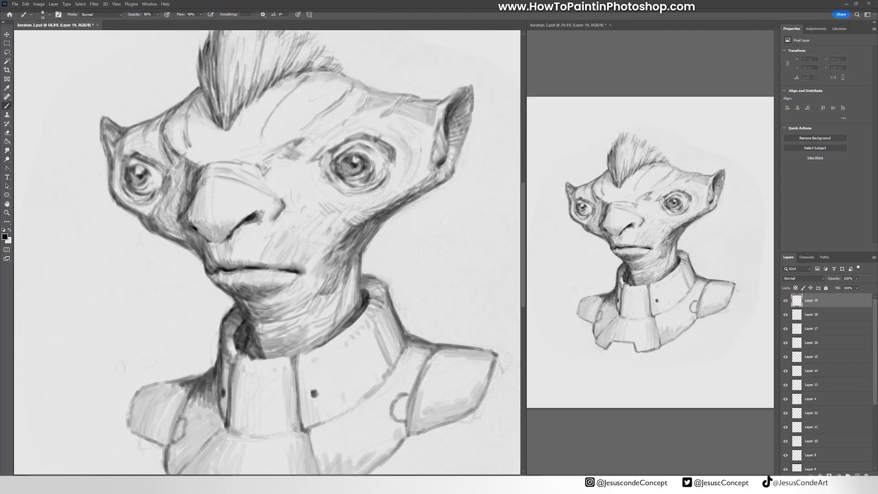
{"action": "left_click_drag", "start_coordinate": [210, 232], "coordinate": [217, 239]}
{"action": "left_click", "coordinate": [213, 240], "text": "alt"}
{"action": "left_click", "coordinate": [221, 235], "text": "alt"}
{"action": "mouse_move", "coordinate": [220, 217]}
{"action": "left_mouse_down"}
{"action": "mouse_move", "coordinate": [219, 234]}
{"action": "mouse_move", "coordinate": [206, 229]}
{"action": "mouse_move", "coordinate": [209, 209]}
{"action": "left_mouse_up"}
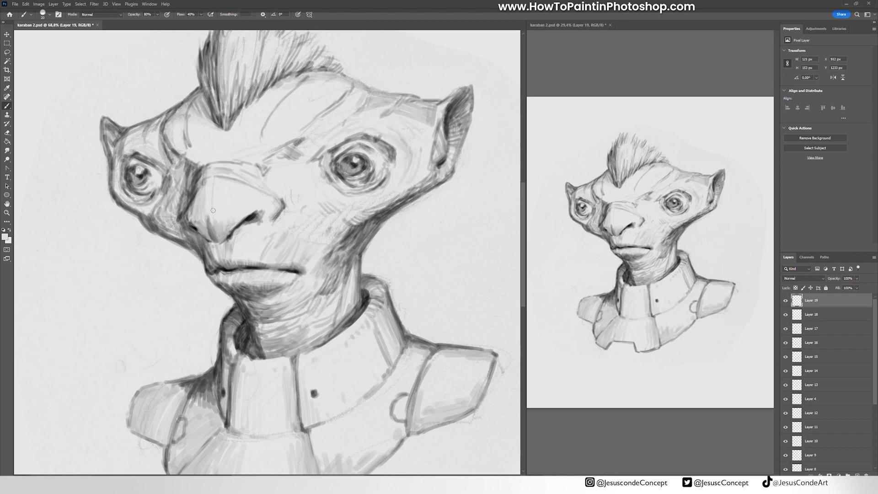
{"action": "left_click_drag", "start_coordinate": [200, 249], "coordinate": [205, 241]}
{"action": "left_click", "coordinate": [193, 227], "text": "alt"}
Create a new layer and draw a lobe contour at the base of the near ear
{"action": "key", "text": "ctrl+shift+alt+n"}
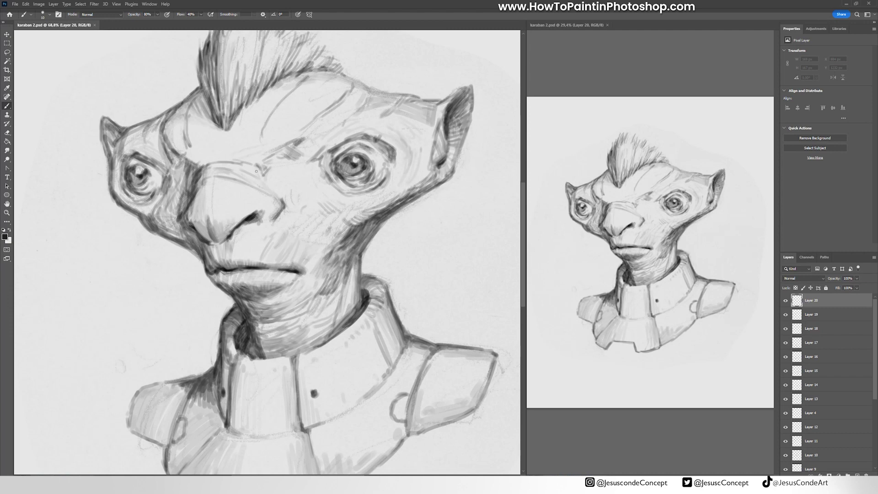
{"action": "left_click_drag", "start_coordinate": [457, 167], "coordinate": [453, 176]}
{"action": "mouse_move", "coordinate": [458, 167]}
{"action": "left_mouse_down"}
{"action": "mouse_move", "coordinate": [461, 155]}
{"action": "mouse_move", "coordinate": [456, 170]}
{"action": "left_mouse_up"}
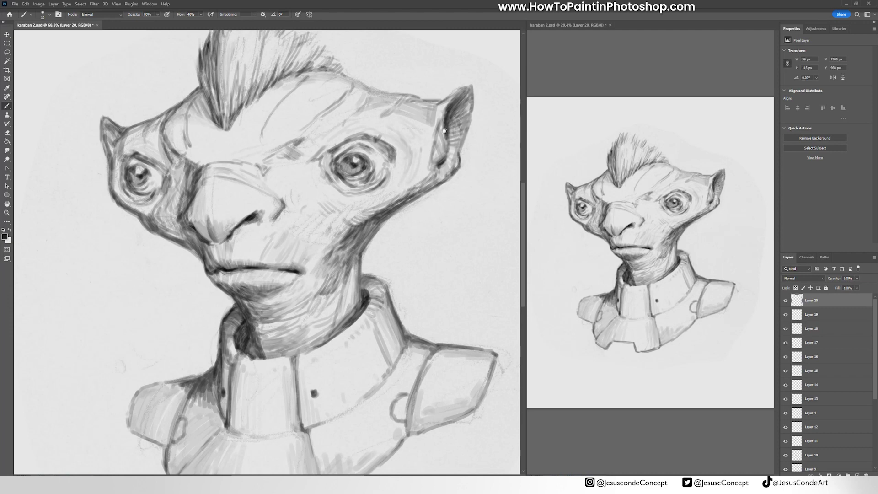
Refine the near ear's inner rim and deepen the shading inside it with tones sampled from the ear
{"action": "mouse_move", "coordinate": [443, 130]}
{"action": "left_mouse_down"}
{"action": "mouse_move", "coordinate": [430, 164]}
{"action": "mouse_move", "coordinate": [445, 185]}
{"action": "left_mouse_up"}
{"action": "mouse_move", "coordinate": [458, 146]}
{"action": "left_mouse_down"}
{"action": "mouse_move", "coordinate": [461, 134]}
{"action": "mouse_move", "coordinate": [443, 136]}
{"action": "left_mouse_up"}
{"action": "left_click_drag", "start_coordinate": [458, 122], "coordinate": [441, 143]}
{"action": "mouse_move", "coordinate": [458, 133]}
{"action": "left_mouse_down"}
{"action": "mouse_move", "coordinate": [443, 143]}
{"action": "mouse_move", "coordinate": [434, 138]}
{"action": "left_mouse_up"}
{"action": "left_click", "coordinate": [459, 129], "text": "alt"}
{"action": "left_click", "coordinate": [440, 140], "text": "alt"}
{"action": "left_click", "coordinate": [435, 137], "text": "alt"}
{"action": "mouse_move", "coordinate": [454, 120]}
{"action": "left_mouse_down"}
{"action": "mouse_move", "coordinate": [433, 134]}
{"action": "mouse_move", "coordinate": [457, 117]}
{"action": "left_mouse_up"}
{"action": "left_click", "coordinate": [440, 139], "text": "alt"}
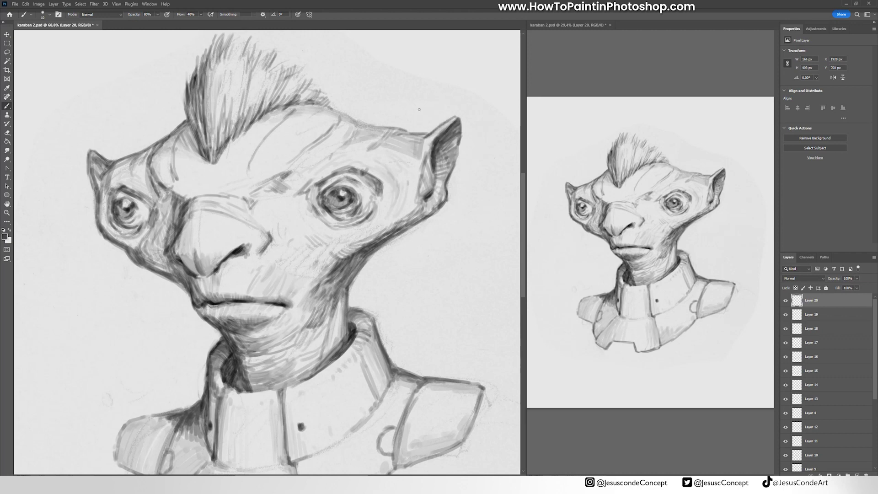
Refine the far ear's inner shading with sampled tones, touch up the head's edge beside the near ear and save the file
{"action": "left_click", "coordinate": [93, 201], "text": "alt"}
{"action": "mouse_move", "coordinate": [102, 180]}
{"action": "left_mouse_down"}
{"action": "mouse_move", "coordinate": [93, 167]}
{"action": "mouse_move", "coordinate": [97, 190]}
{"action": "left_mouse_up"}
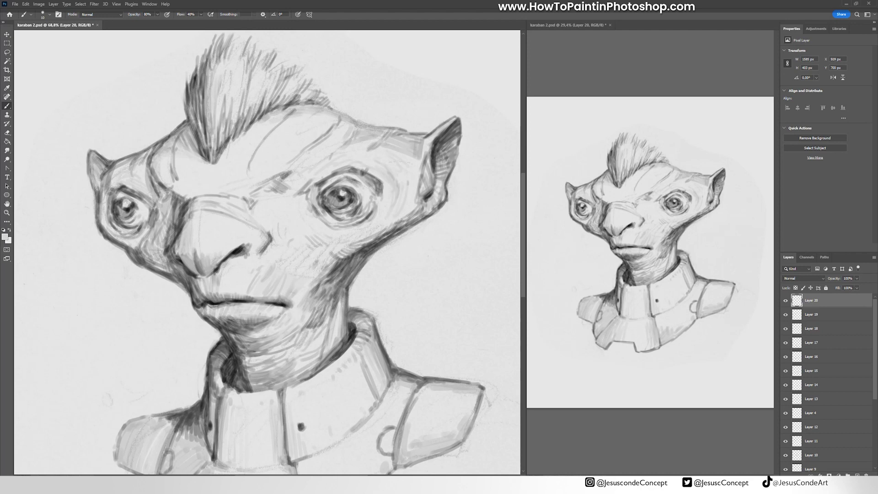
{"action": "left_click", "coordinate": [105, 190], "text": "alt"}
{"action": "left_click_drag", "start_coordinate": [118, 162], "coordinate": [114, 174]}
{"action": "mouse_move", "coordinate": [117, 168]}
{"action": "left_mouse_down"}
{"action": "mouse_move", "coordinate": [104, 197]}
{"action": "mouse_move", "coordinate": [117, 179]}
{"action": "left_mouse_up"}
{"action": "left_click", "coordinate": [101, 218], "text": "alt"}
{"action": "left_click", "coordinate": [111, 170], "text": "alt"}
{"action": "mouse_move", "coordinate": [422, 137]}
{"action": "left_mouse_down"}
{"action": "mouse_move", "coordinate": [409, 147]}
{"action": "mouse_move", "coordinate": [403, 140]}
{"action": "left_mouse_up"}
{"action": "key", "text": "ctrl+s"}
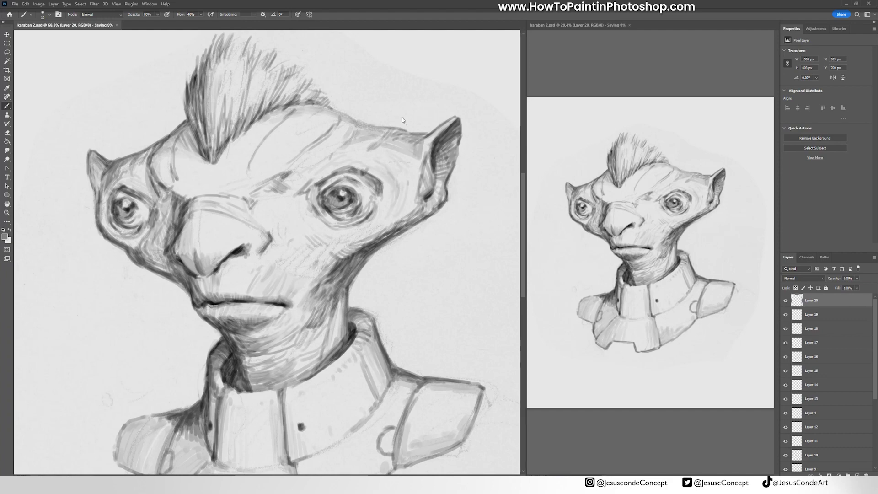
{"action": "left_click", "coordinate": [295, 484]}
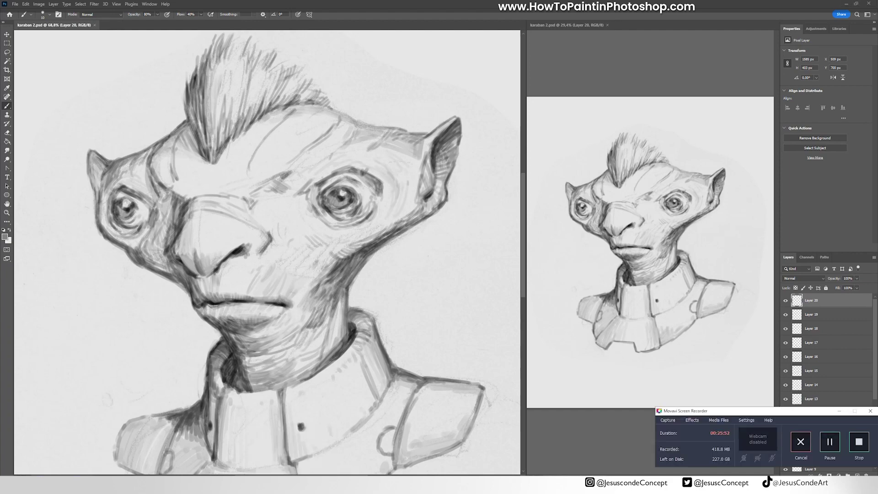